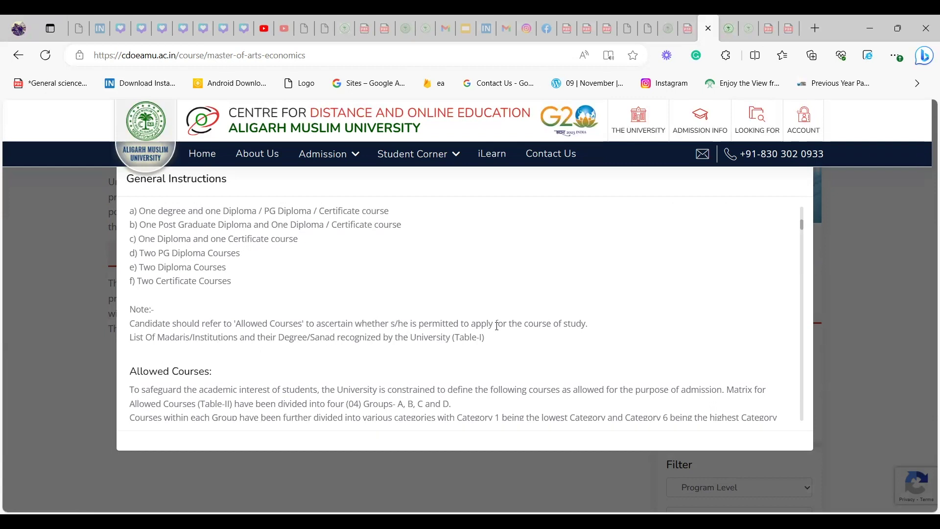
- Read through the General Instructions, including the Allowed Courses rules and Table I of recognised institutions
scroll(242, 385, down, 3)
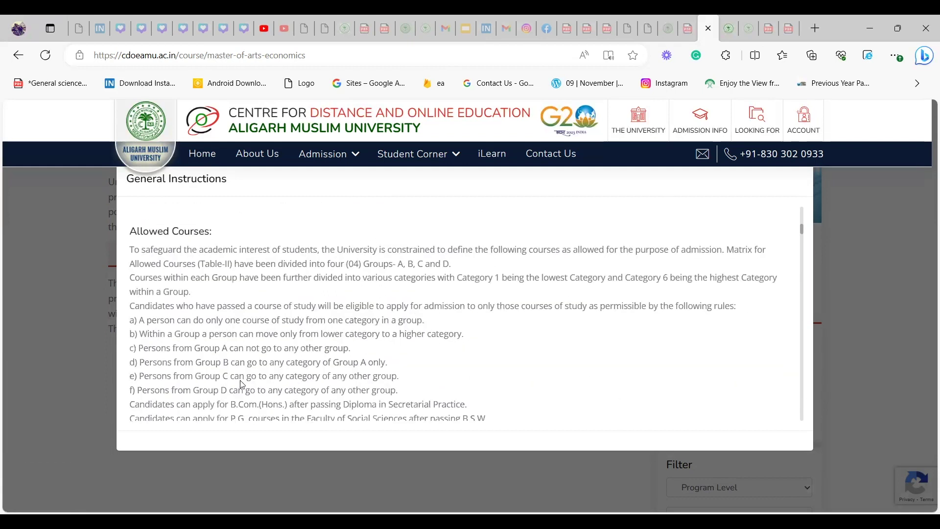
scroll(241, 380, down, 5)
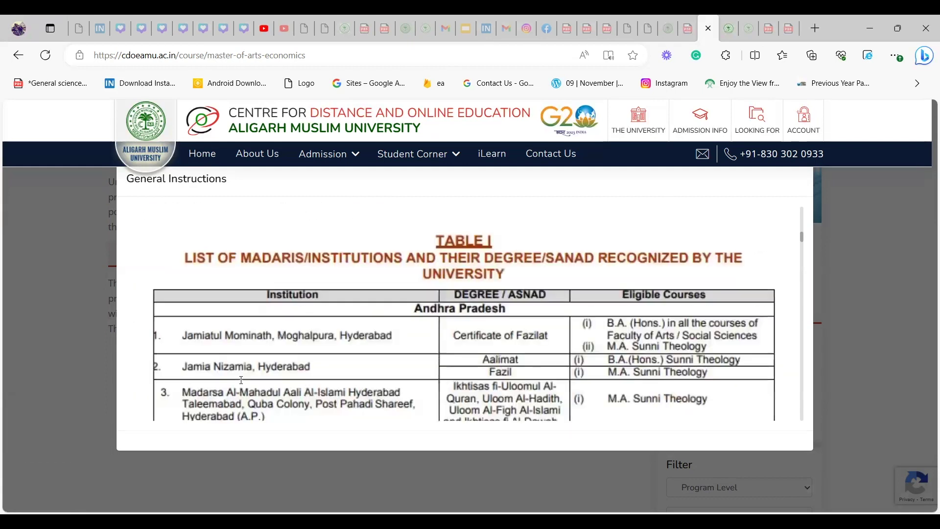
scroll(241, 384, down, 15)
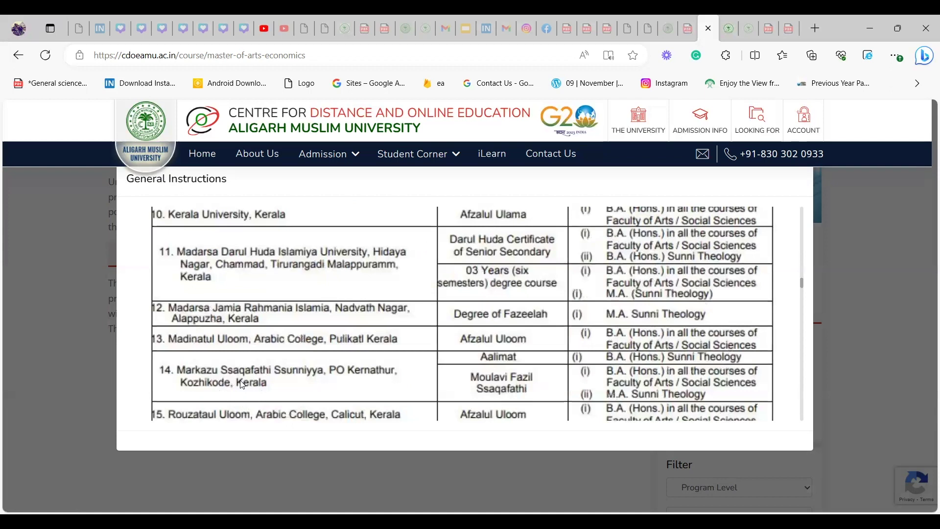
scroll(242, 384, down, 10)
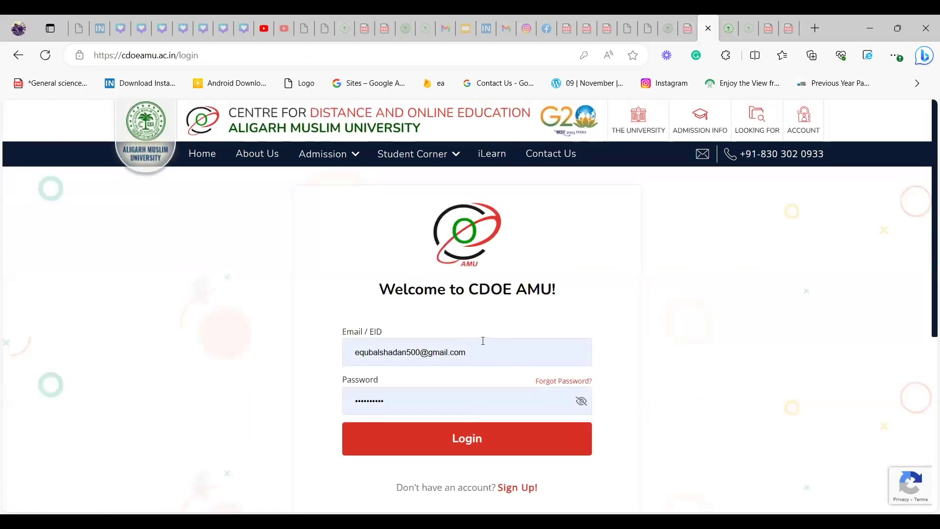
- View the new-account registration form, then return to sign-in and log in with the saved credentials
scroll(534, 358, down, 2)
click(516, 370)
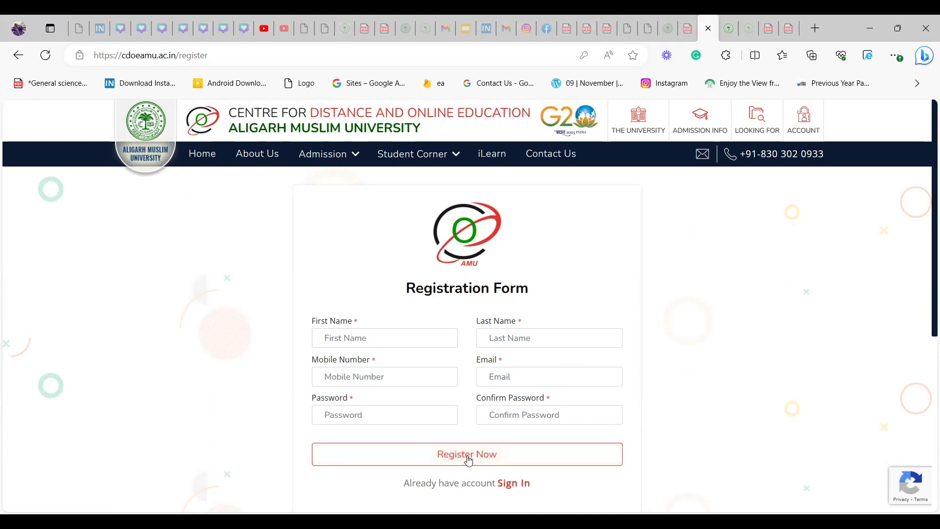
click(509, 485)
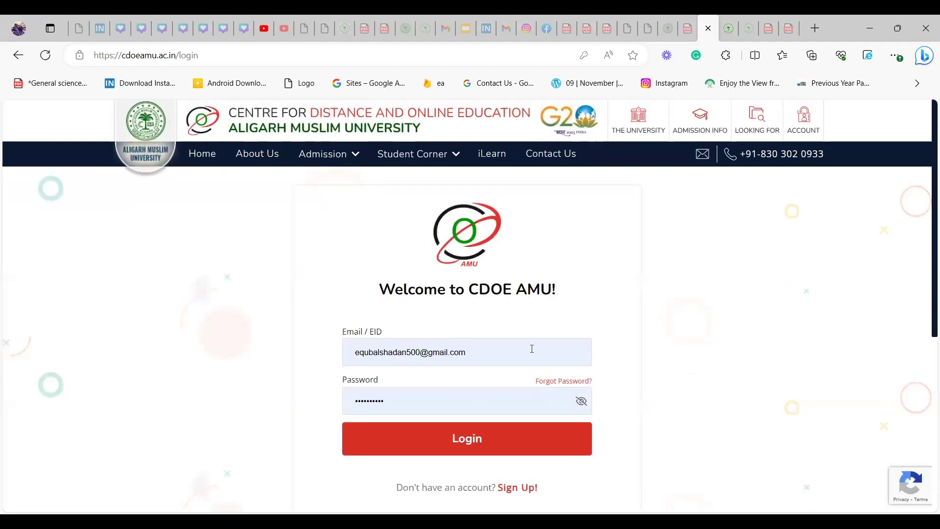
click(463, 438)
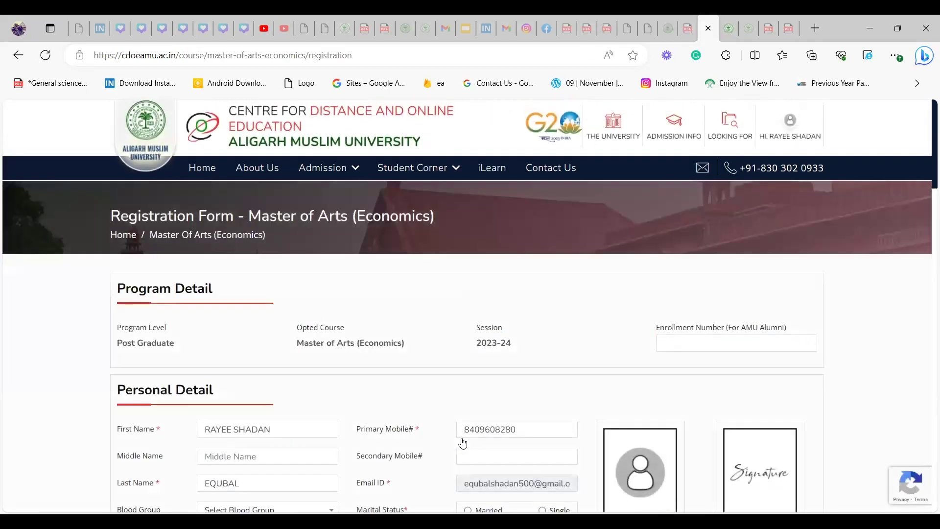
- Review the Master of Arts (Economics) registration form and set the gender to Male in Personal Detail
scroll(463, 444, down, 5)
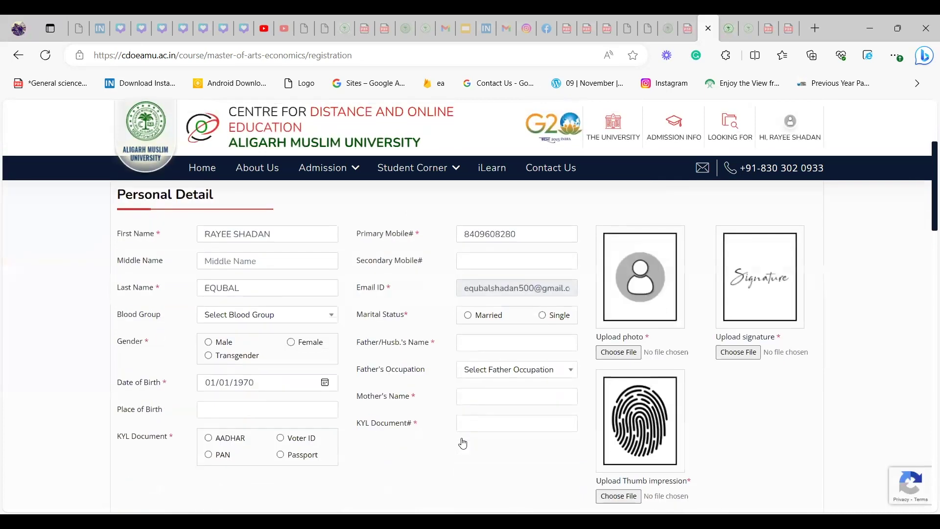
scroll(463, 444, up, 4)
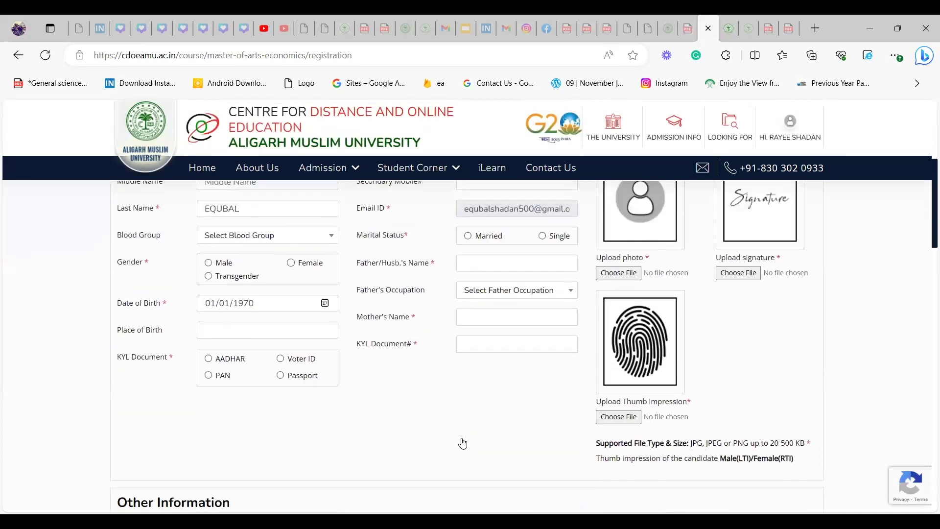
scroll(464, 443, up, 2)
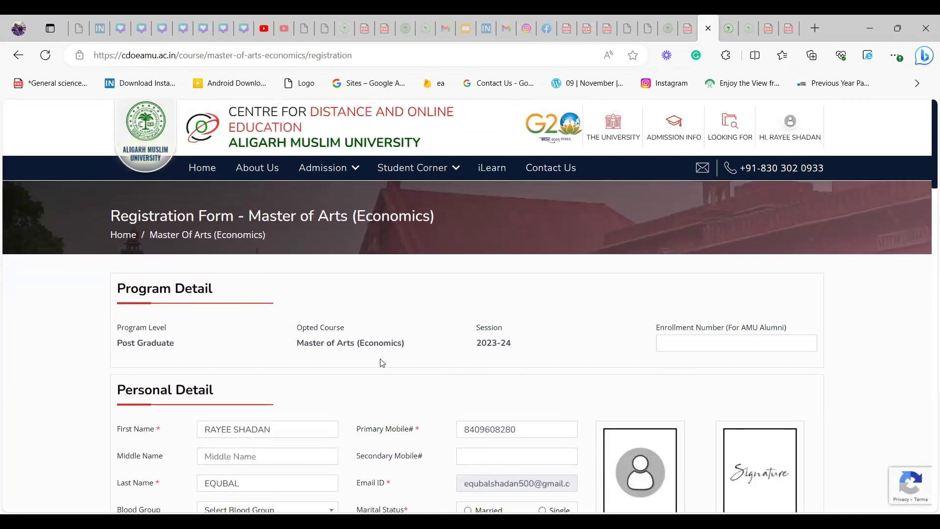
scroll(367, 399, down, 2)
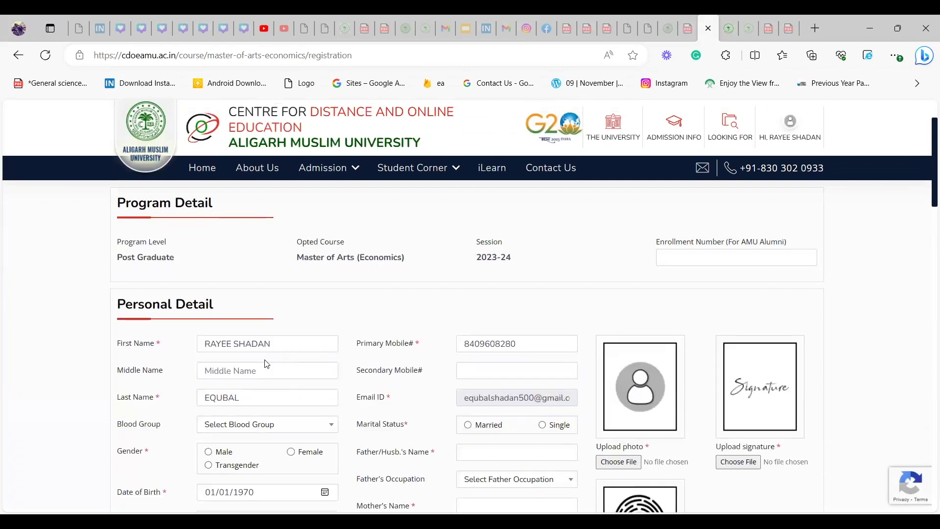
scroll(266, 364, down, 1)
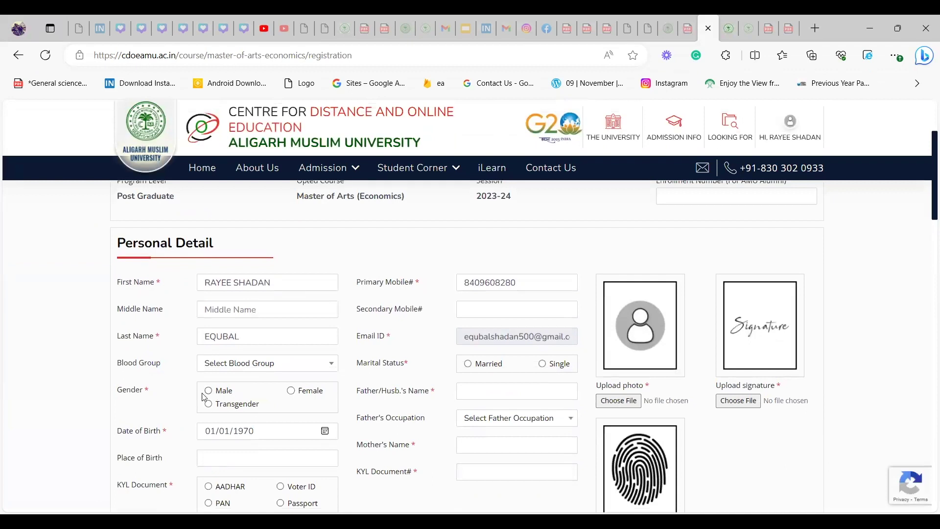
click(210, 392)
- Examine the remaining Personal Detail fields, including the place of birth and KYL document number, down to Other Information
scroll(479, 392, down, 1)
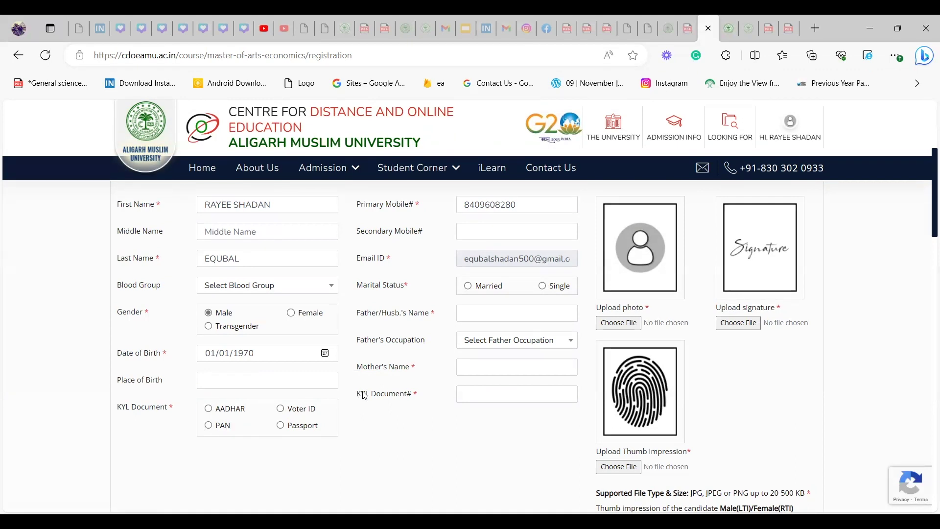
click(480, 397)
click(397, 459)
click(260, 380)
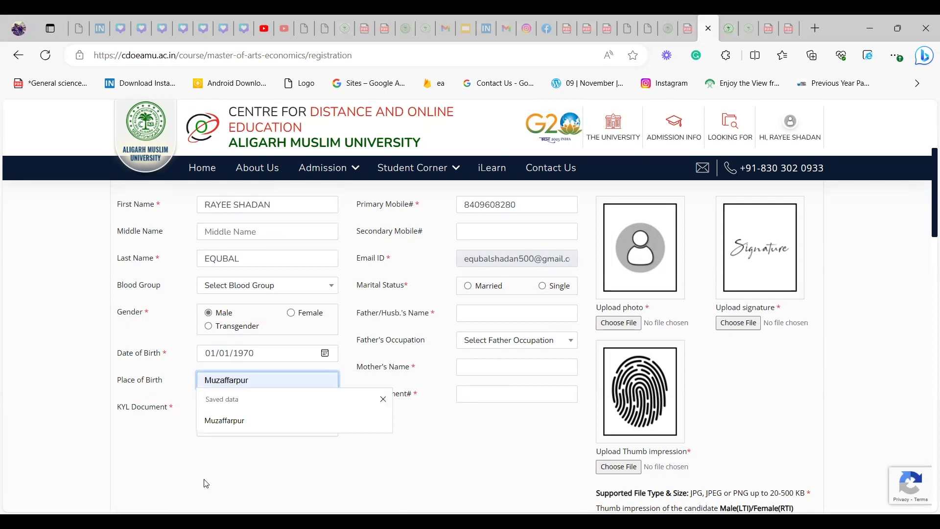
click(184, 472)
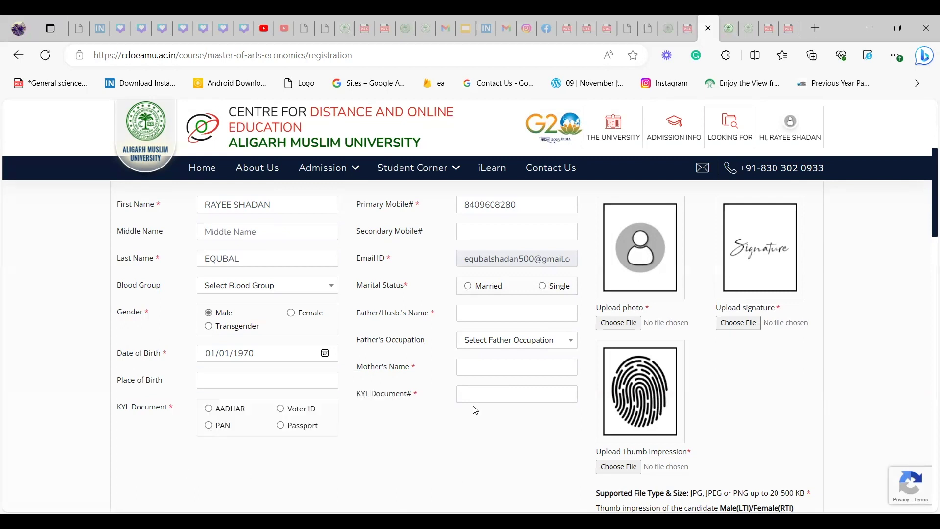
scroll(450, 429, down, 3)
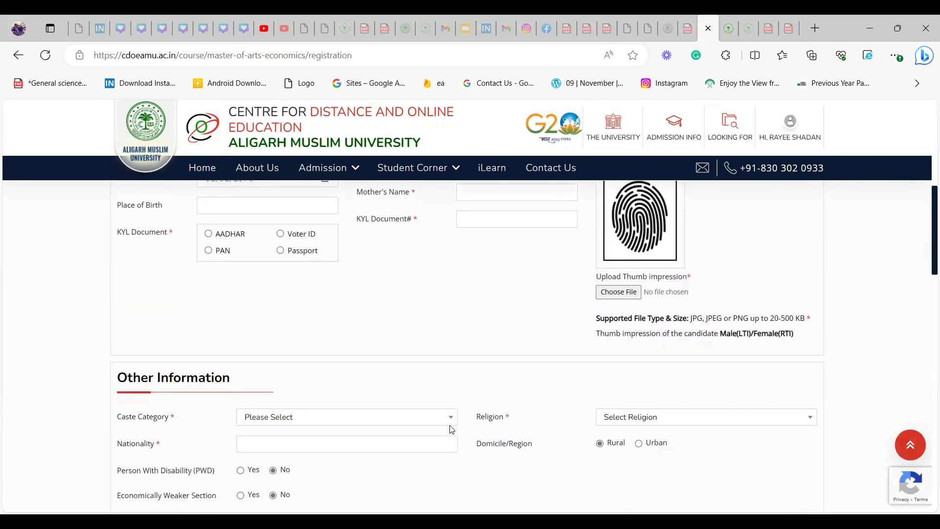
scroll(452, 429, up, 3)
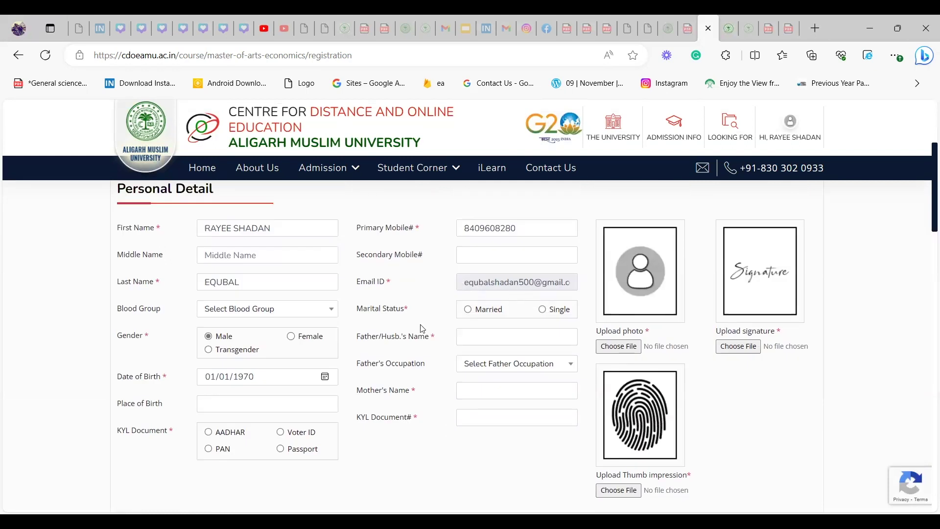
scroll(356, 360, down, 5)
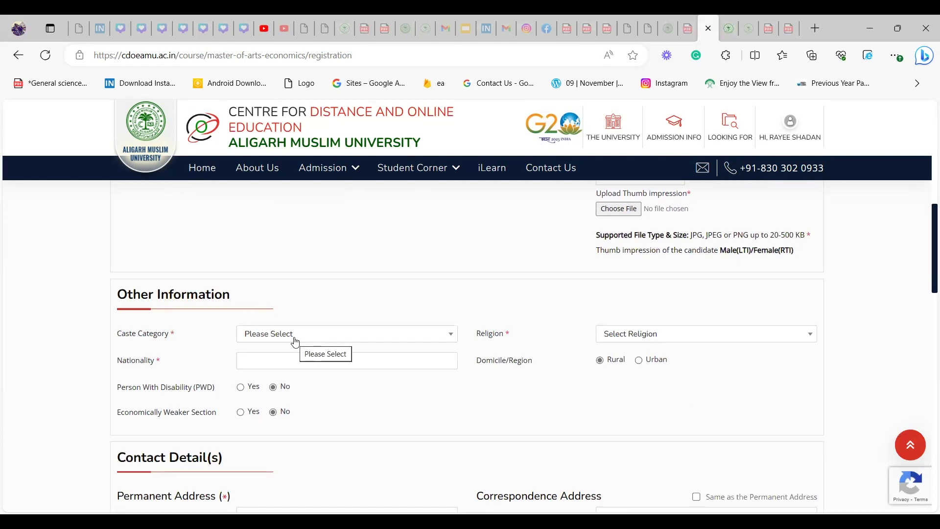
- Set the religion to Islam in Other Information and view the available sect options
click(655, 344)
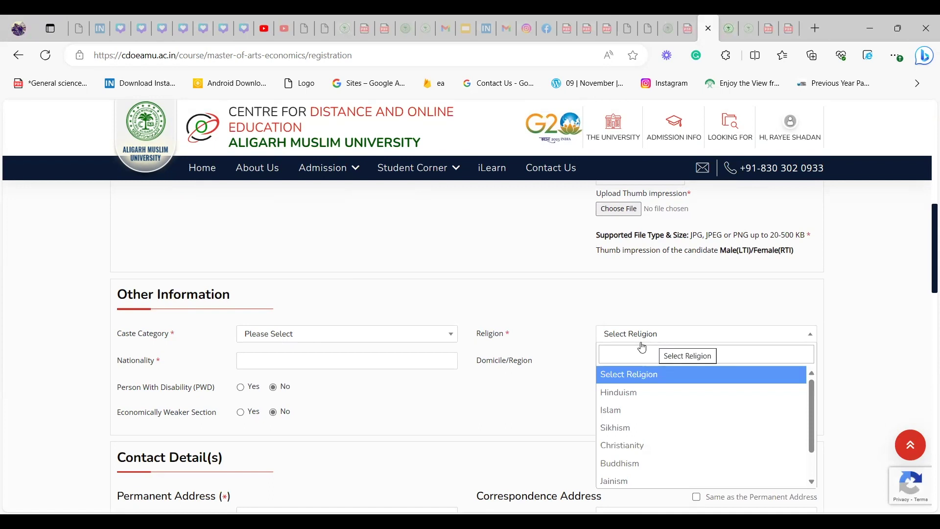
click(434, 395)
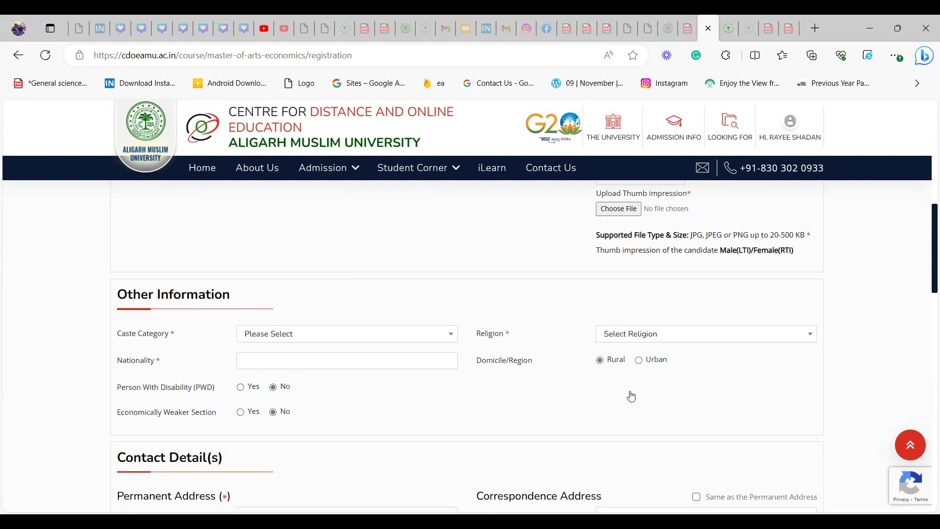
click(620, 337)
click(636, 412)
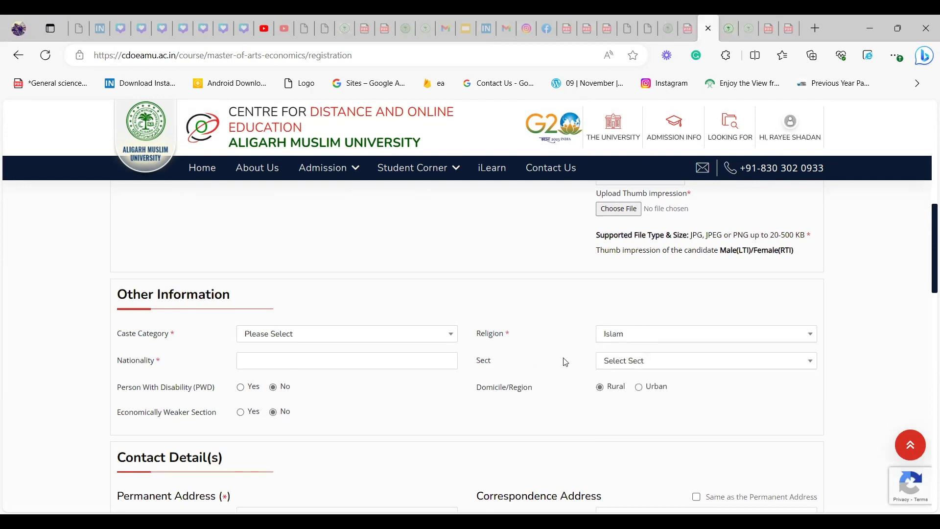
click(616, 365)
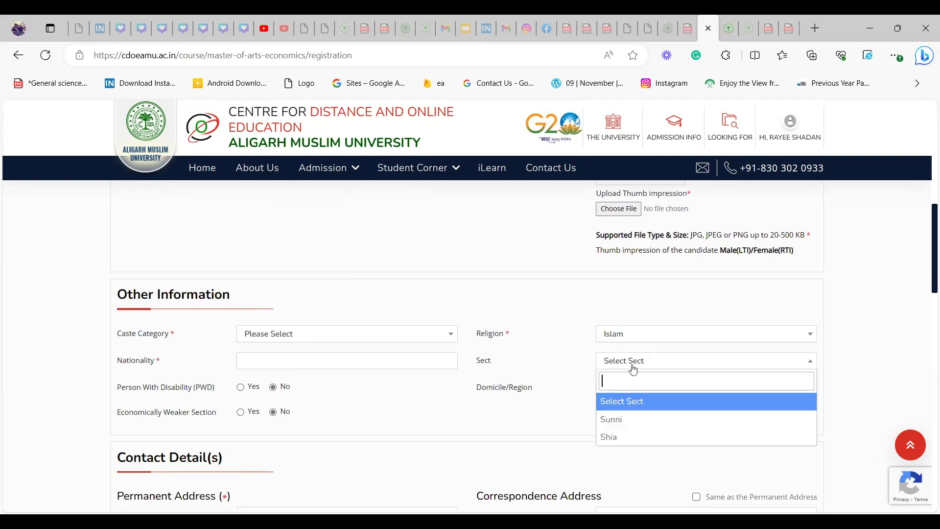
- Change the religion in Other Information to Hinduism
click(617, 340)
click(632, 392)
- Examine the Contact Details and Academic Detail sections, including the Board/University choices for the first examination
scroll(500, 401, down, 3)
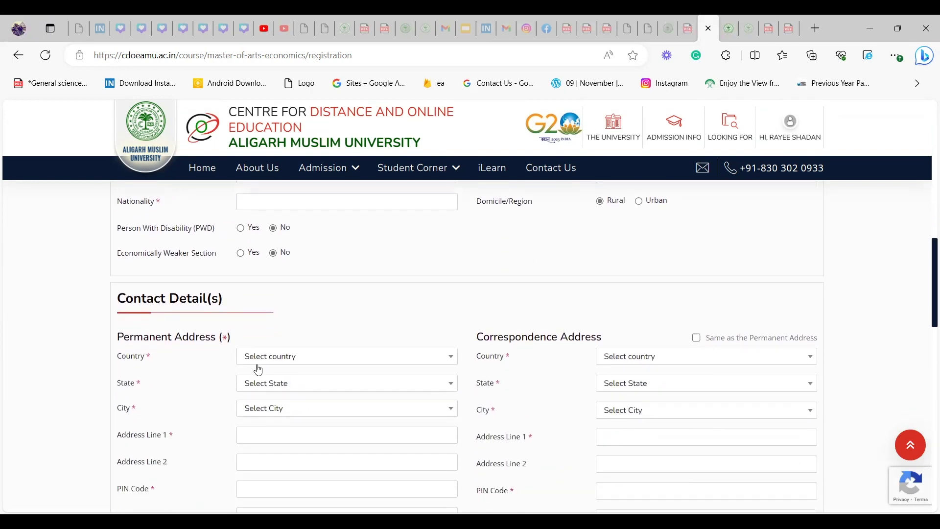
scroll(258, 369, down, 1)
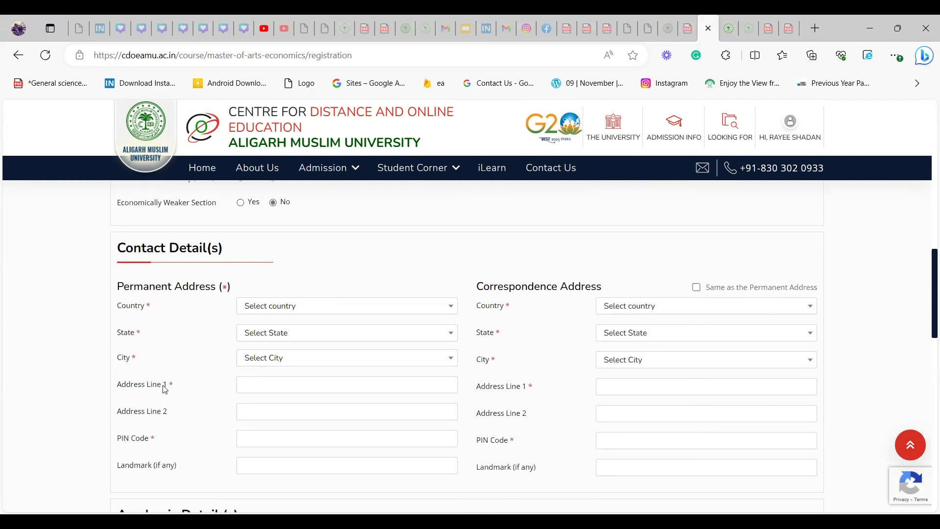
scroll(165, 390, down, 1)
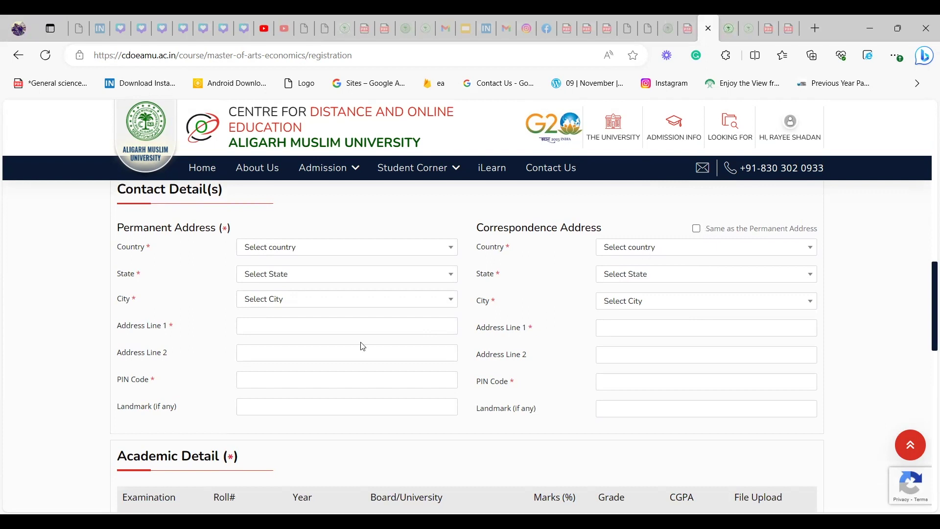
scroll(362, 346, down, 3)
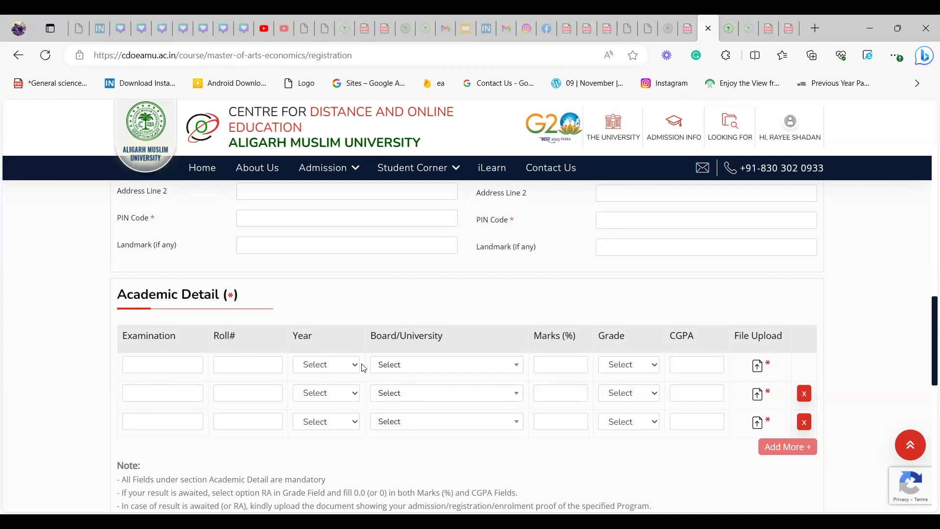
click(405, 368)
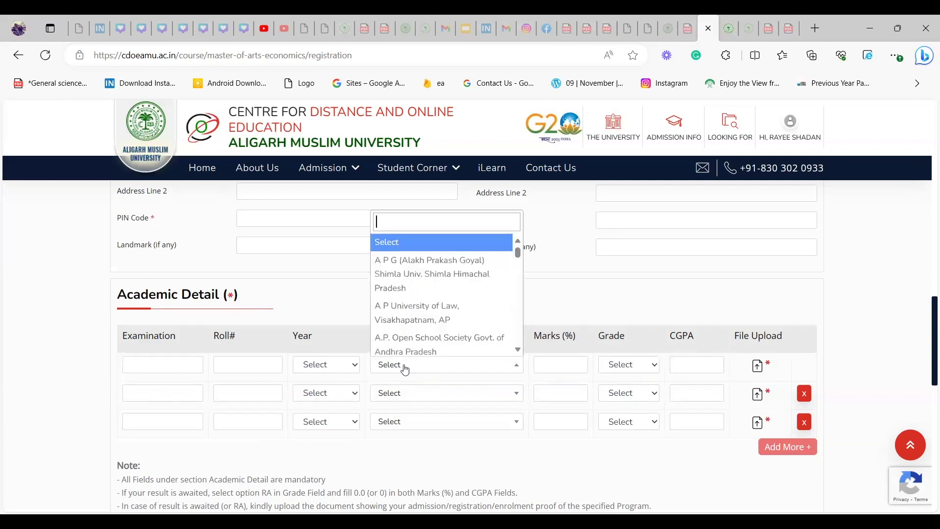
click(554, 309)
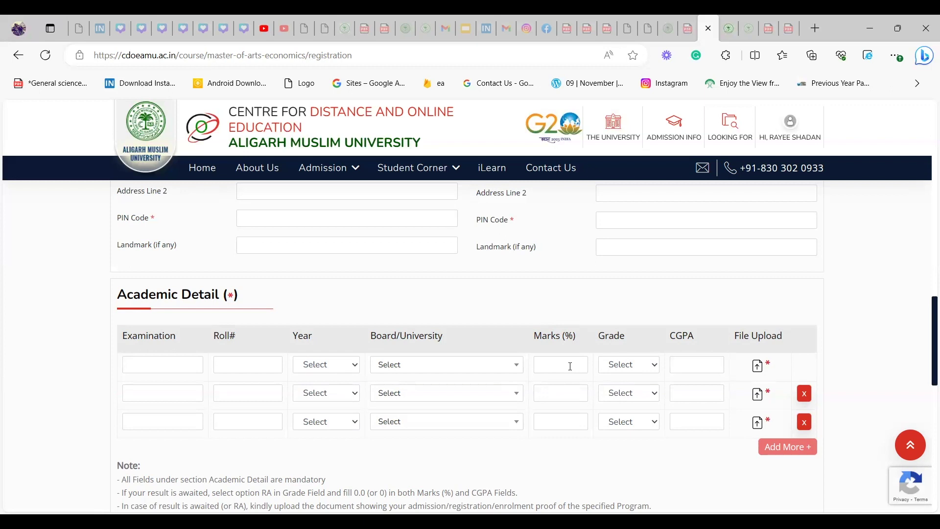
- Fill the first Academic Detail row with marks of 91.2 percent and a CGPA of 9.6
click(560, 364)
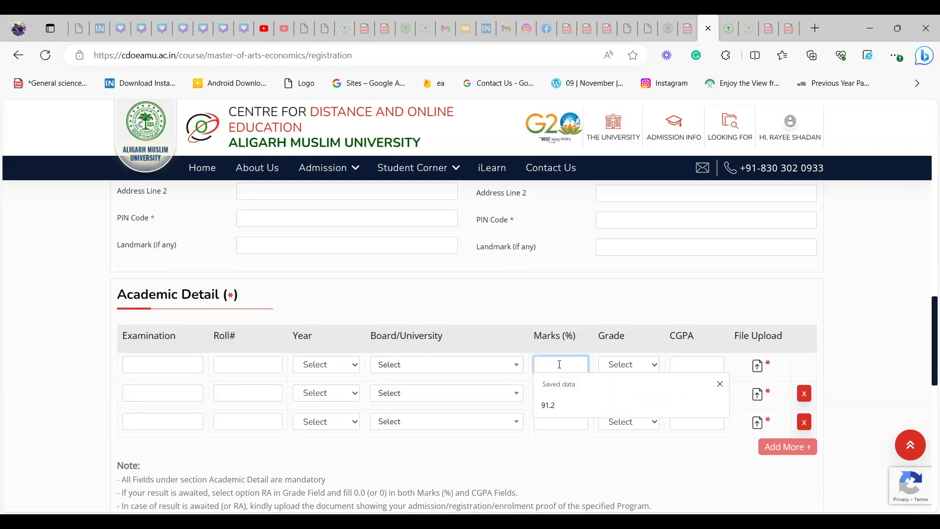
click(567, 416)
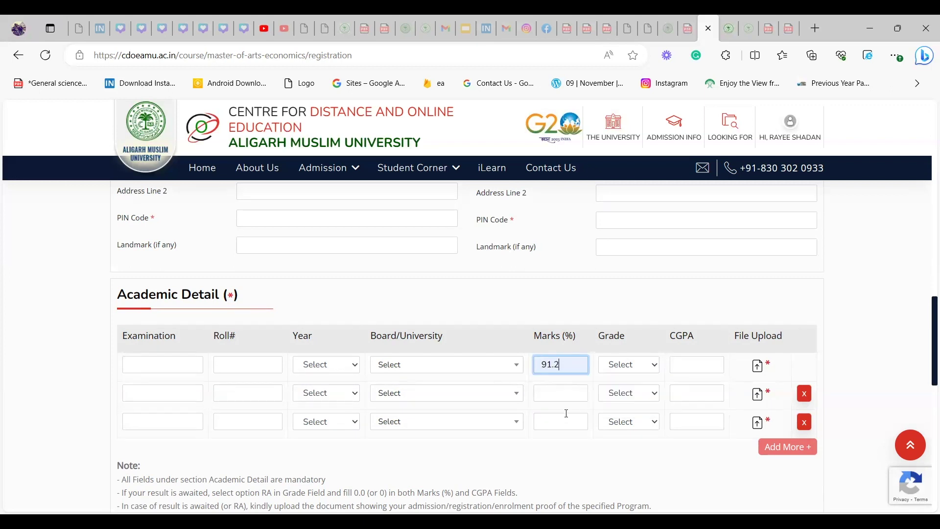
click(685, 362)
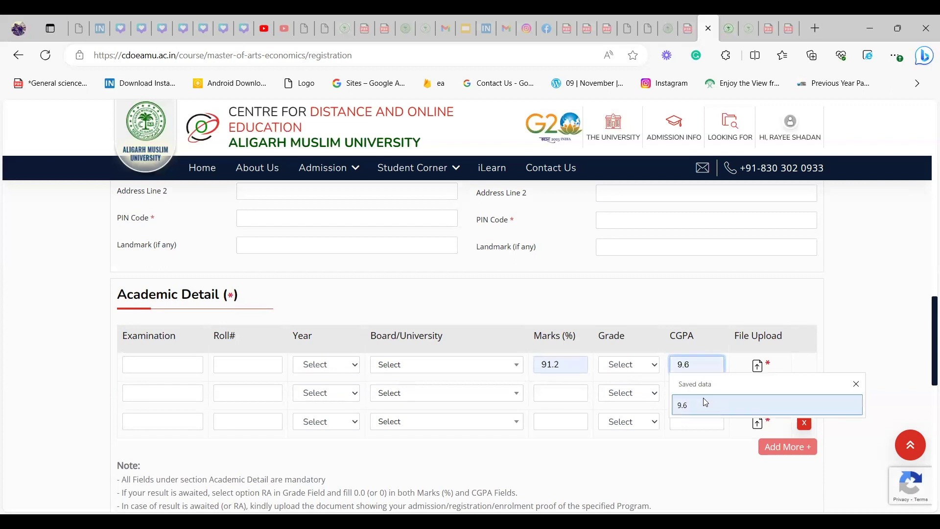
click(703, 405)
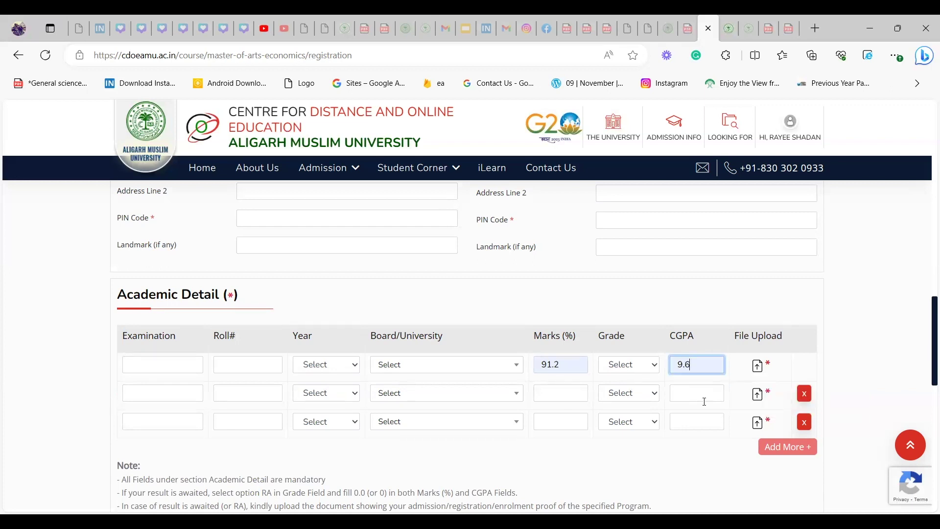
click(552, 394)
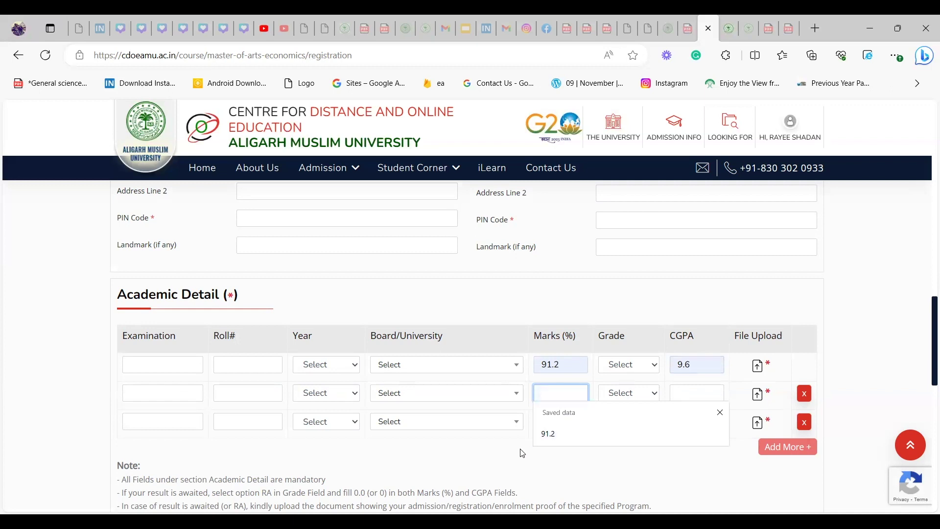
click(477, 468)
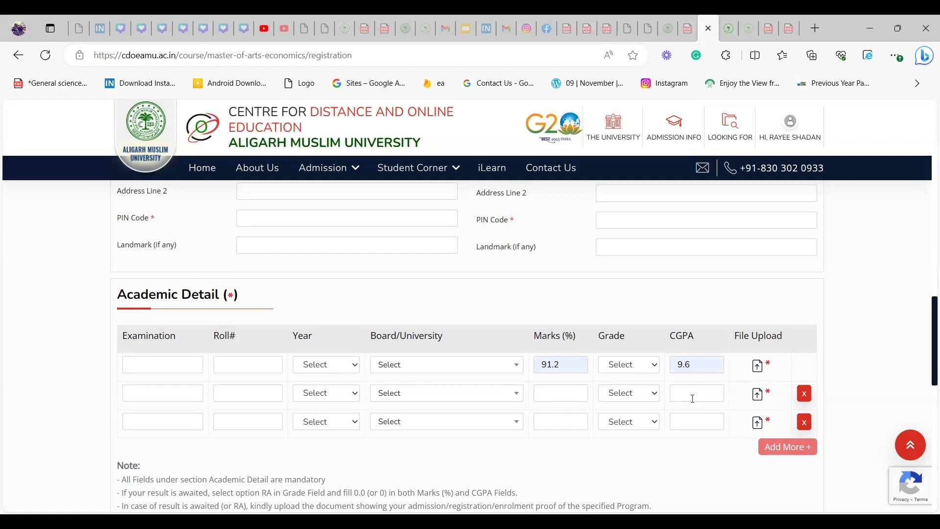
click(551, 394)
click(487, 447)
scroll(487, 447, down, 1)
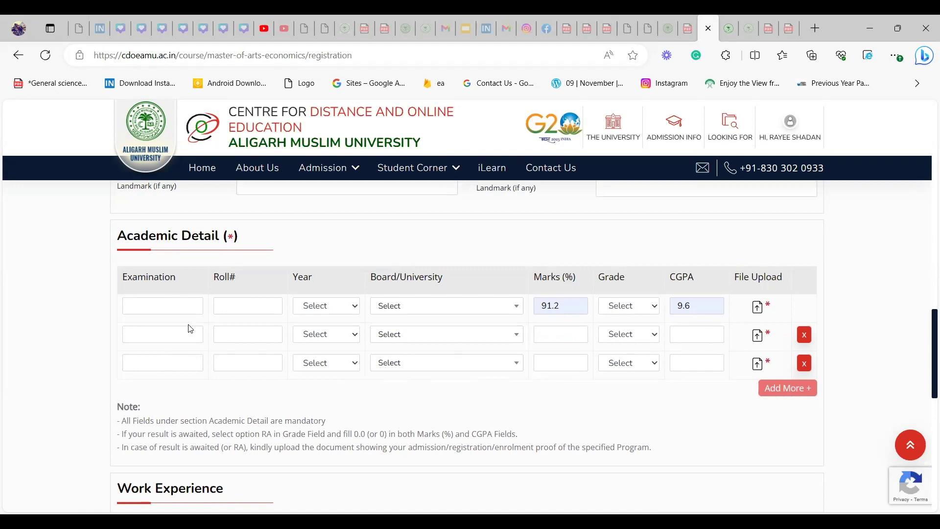
- Enter MATRICULATION as the first examination and I as the second in Academic Detail, and remove the third row
click(157, 302)
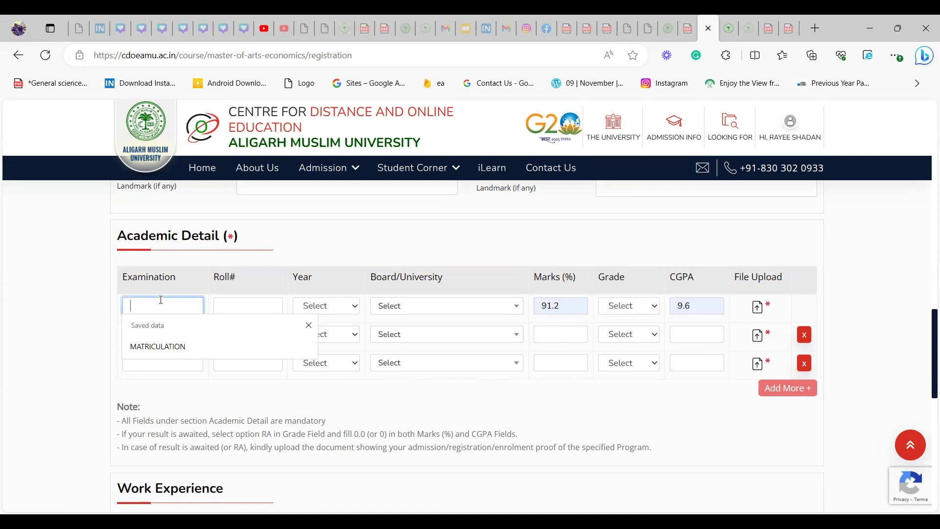
click(149, 354)
click(178, 331)
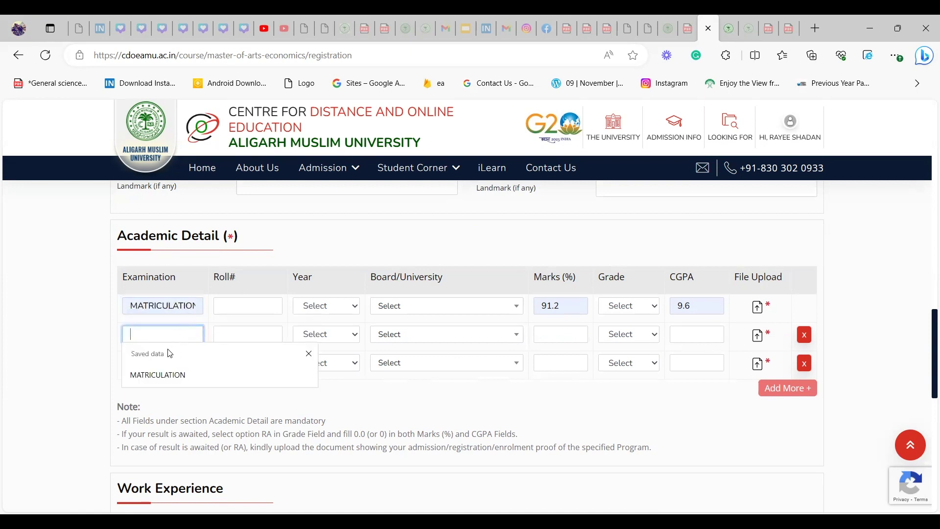
text(I)
click(197, 390)
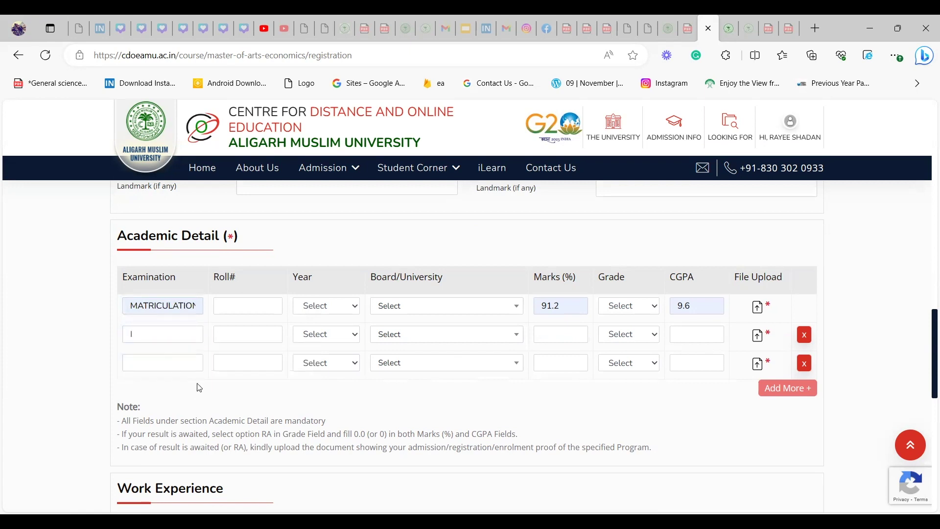
click(803, 363)
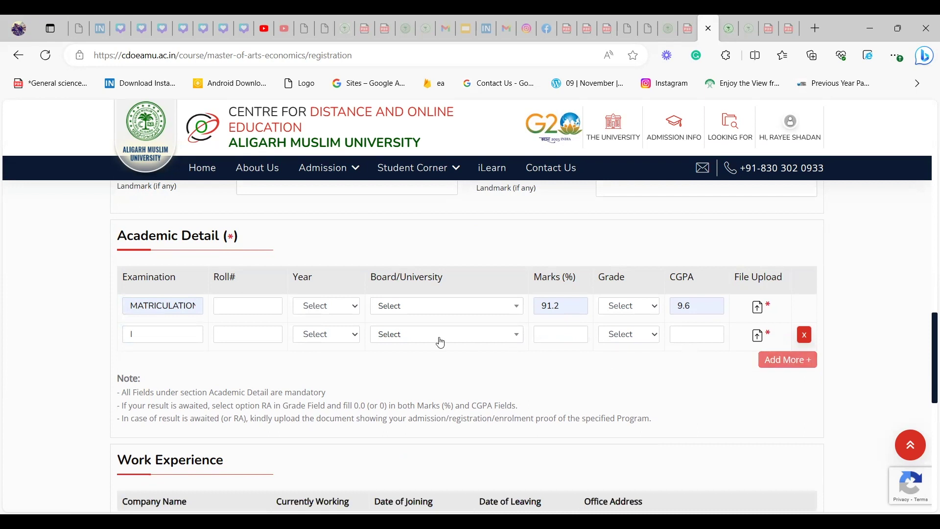
- Look over the Work Experience and Upload Document(s) sections, and set the Caste Category in Other Information to SC
scroll(326, 461, down, 3)
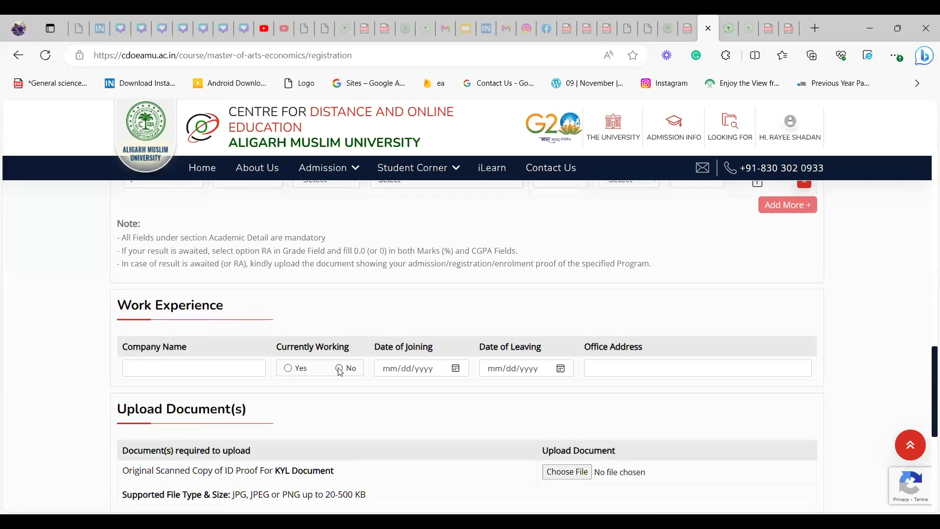
scroll(340, 371, down, 2)
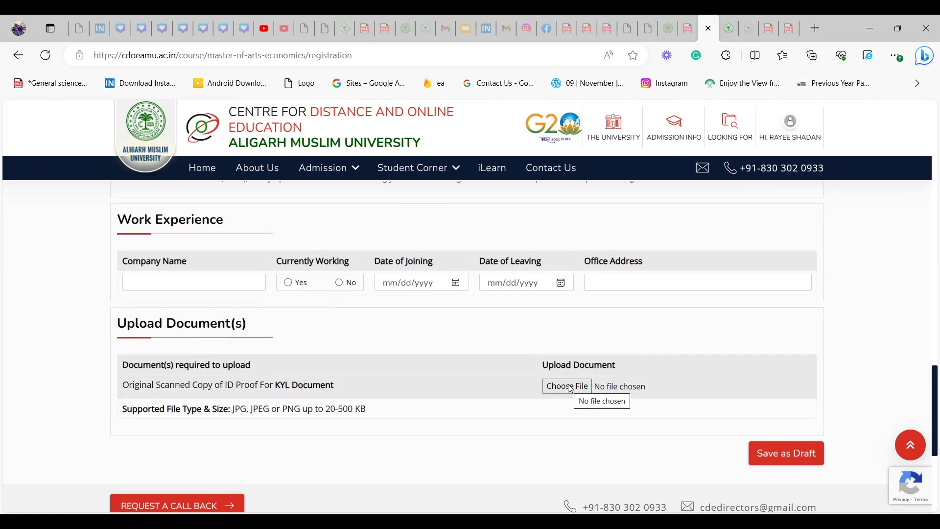
scroll(570, 388, up, 20)
scroll(571, 389, down, 7)
scroll(570, 388, down, 3)
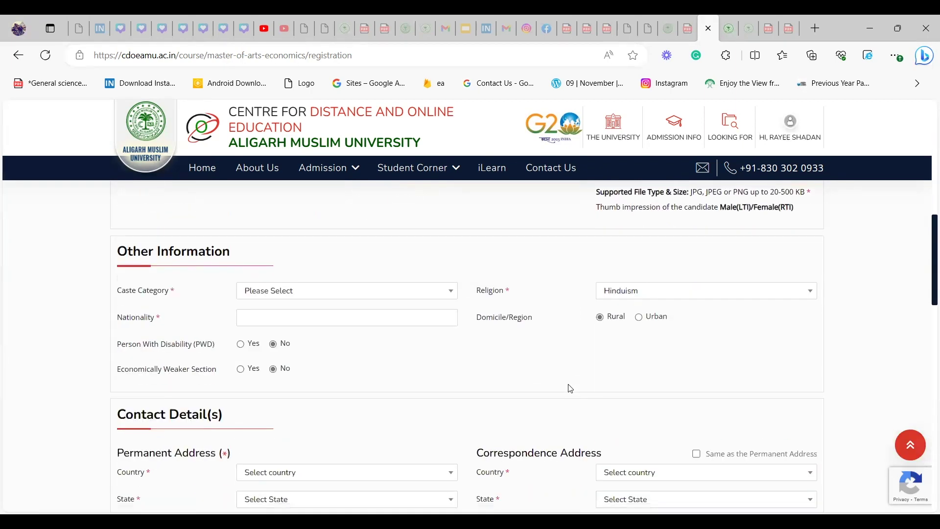
click(300, 292)
click(314, 368)
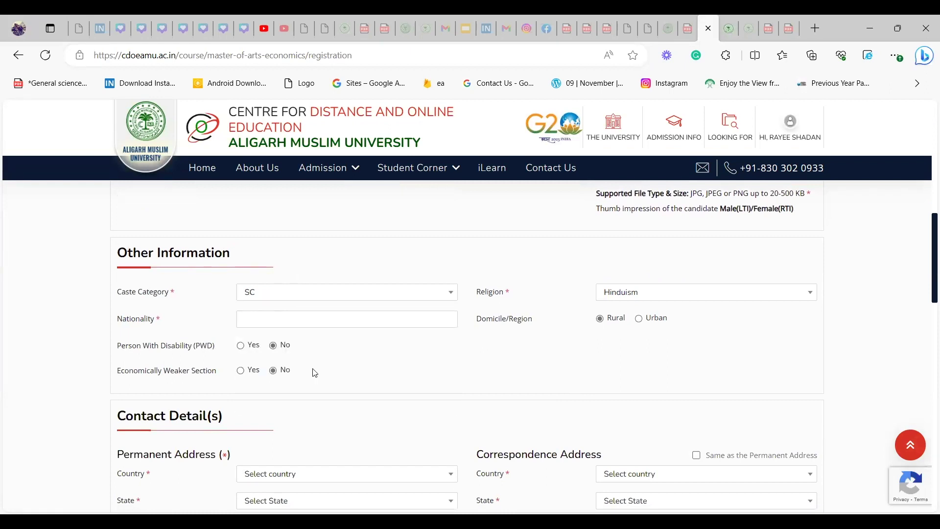
- Check the documents required for upload and save the registration form as a draft
scroll(314, 372, down, 15)
scroll(315, 373, up, 1)
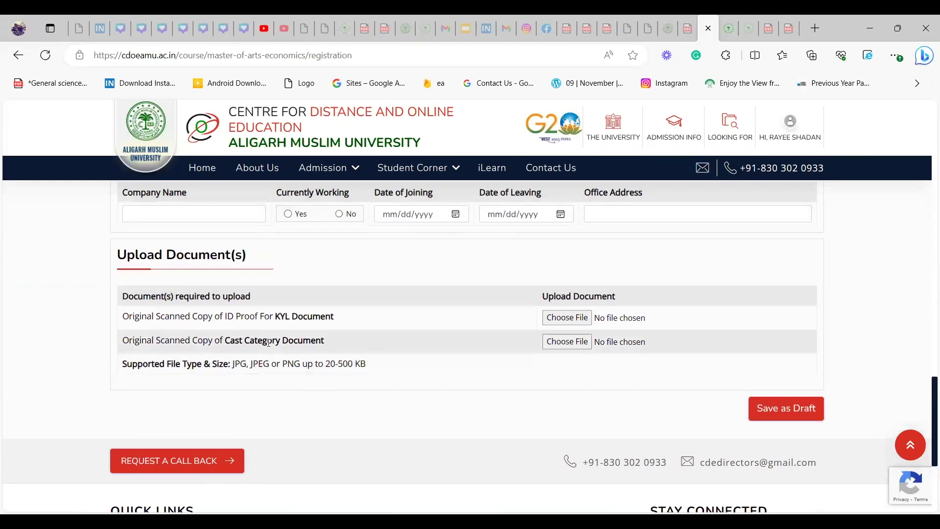
click(766, 417)
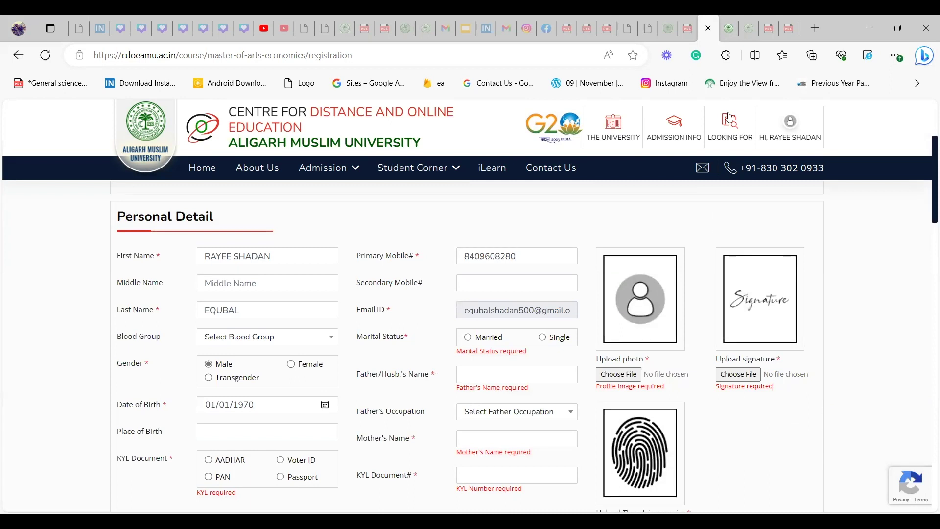
- Go through the filled academic, work experience and document sections of the Bachelor of Arts (Political Science) registration form and open its preview
mouse_move(658, 161)
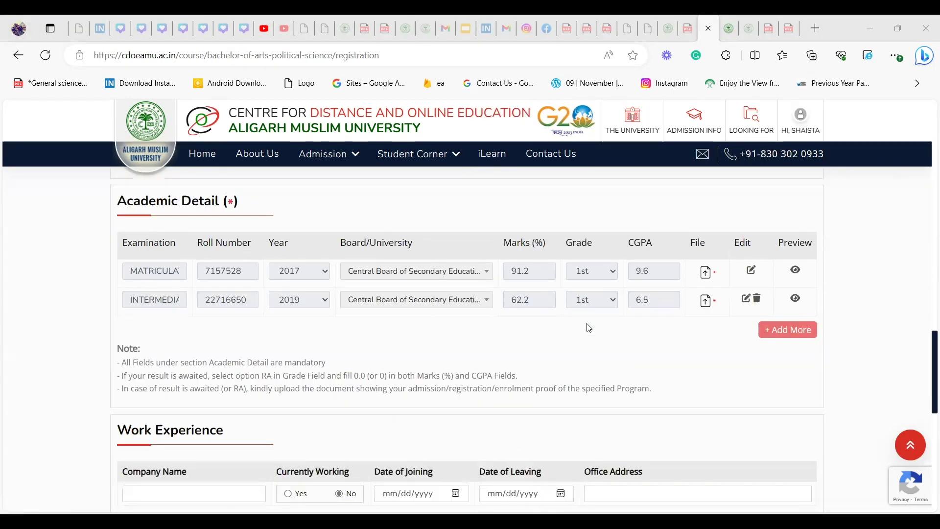
scroll(589, 327, down, 1)
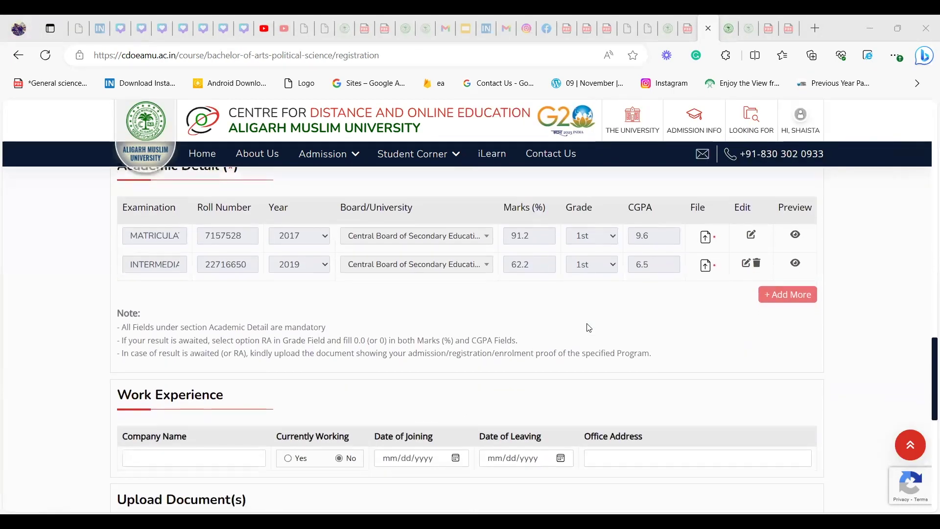
scroll(589, 328, down, 3)
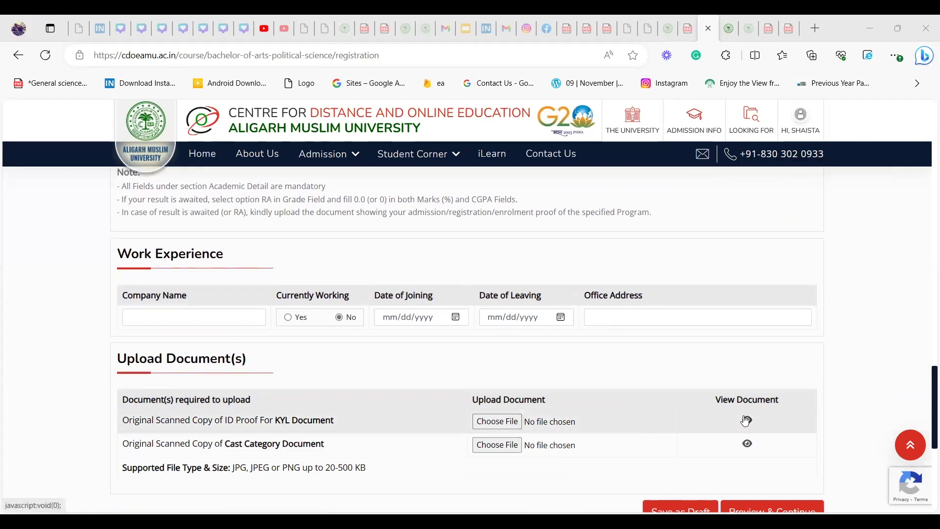
scroll(745, 420, down, 1)
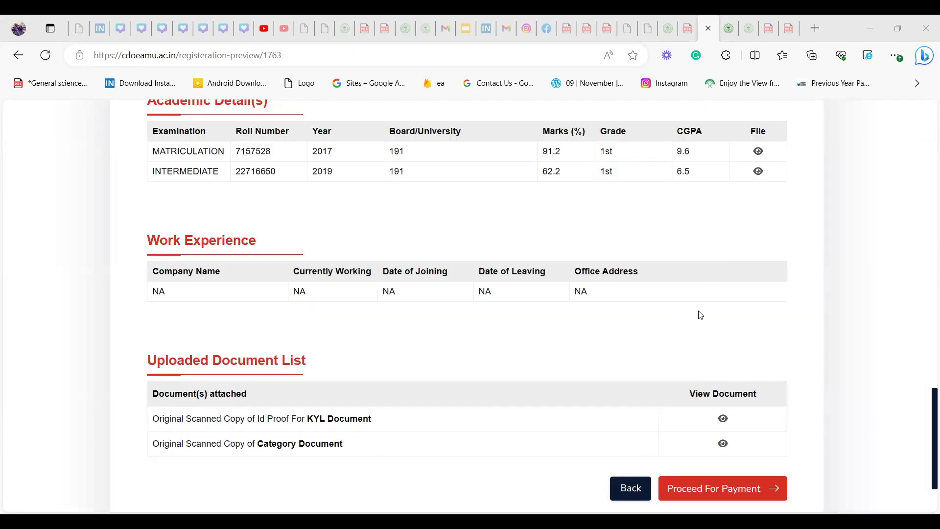
- Review the end of the registration preview, including the uploaded document list, and proceed for payment
scroll(678, 292, down, 1)
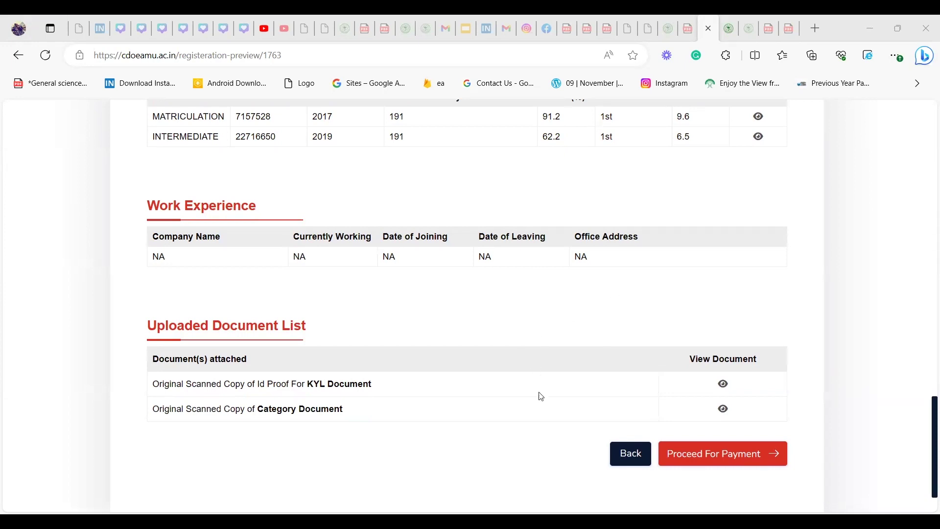
click(749, 460)
click(719, 447)
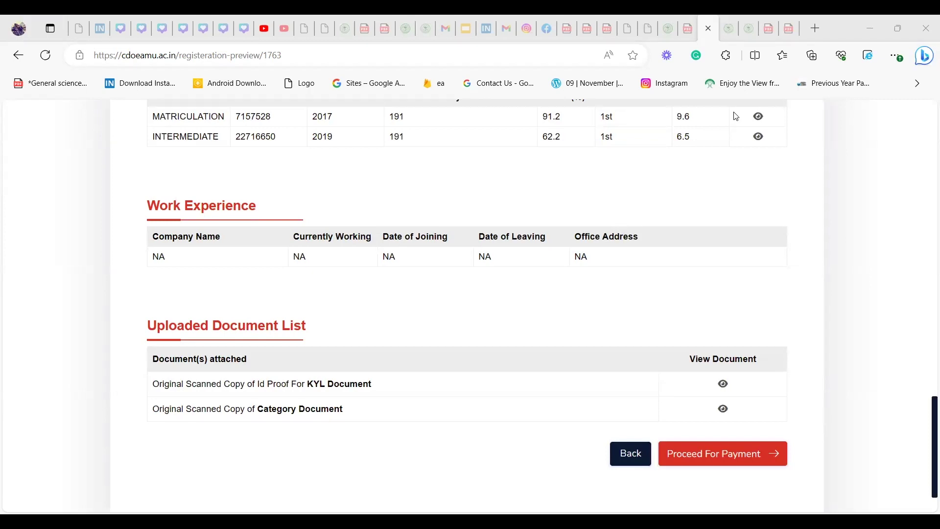
scroll(754, 116, down, 1)
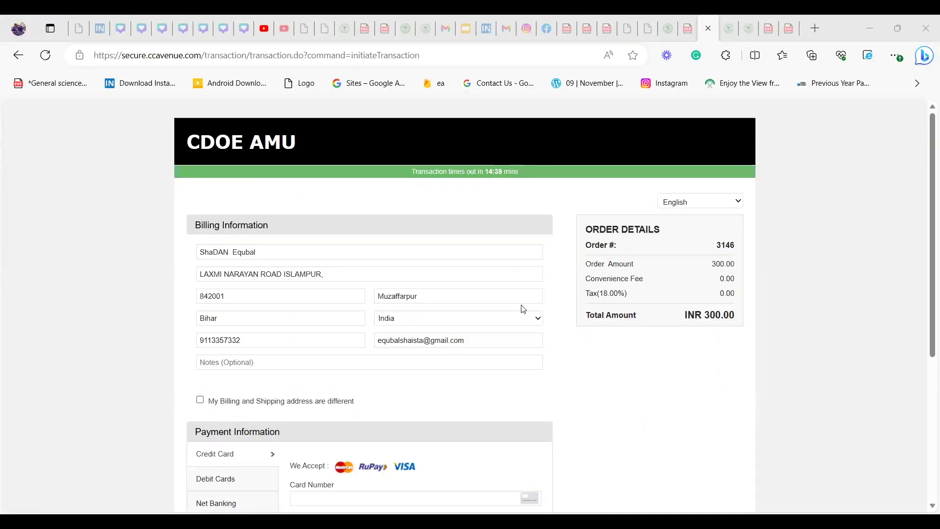
- Choose UPI as the payment method on the payment page and review the billing information and order details
scroll(522, 311, down, 2)
scroll(521, 311, down, 3)
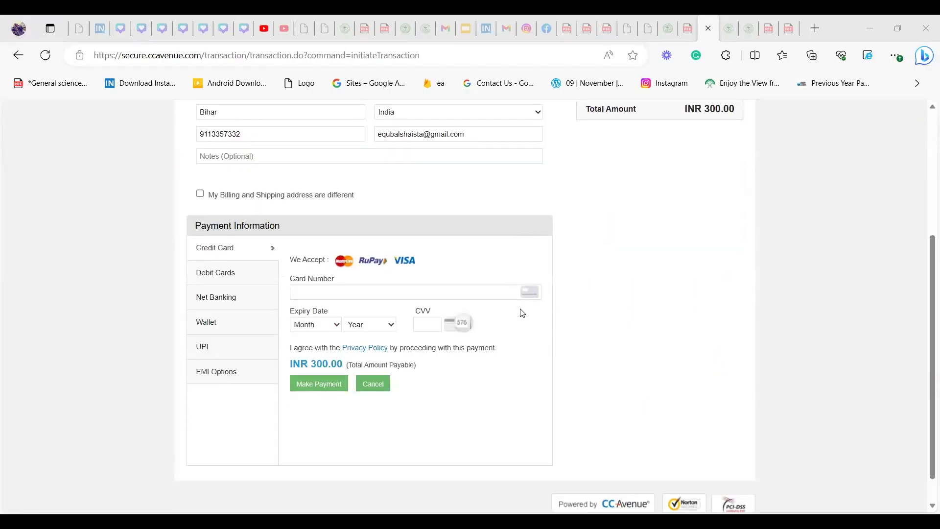
click(212, 352)
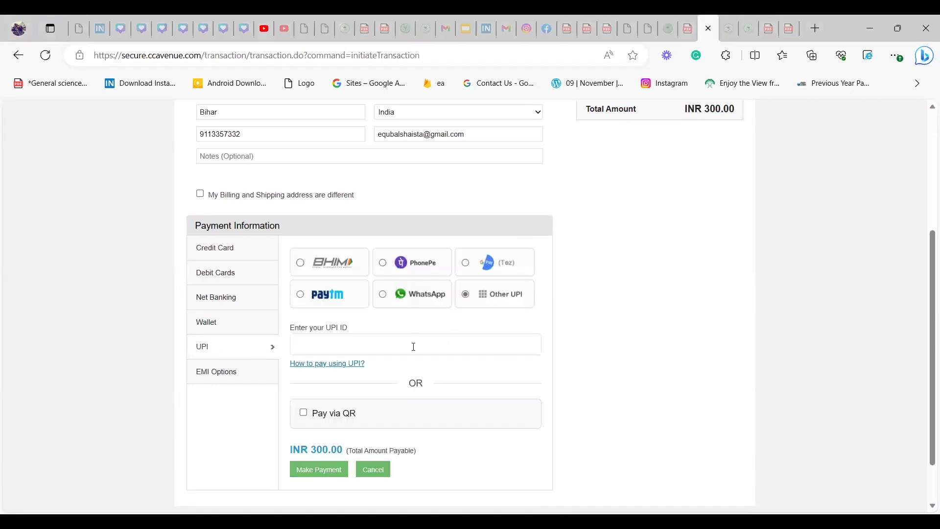
scroll(414, 347, up, 3)
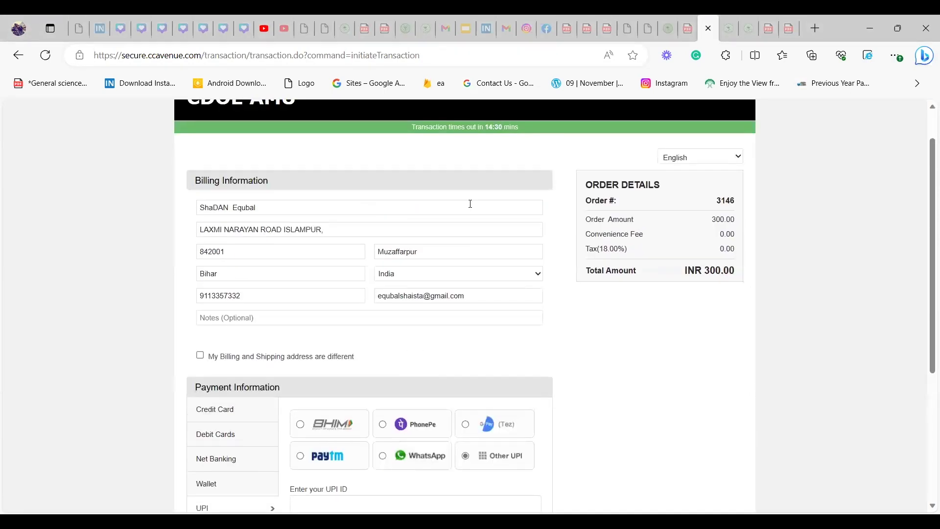
scroll(471, 206, up, 1)
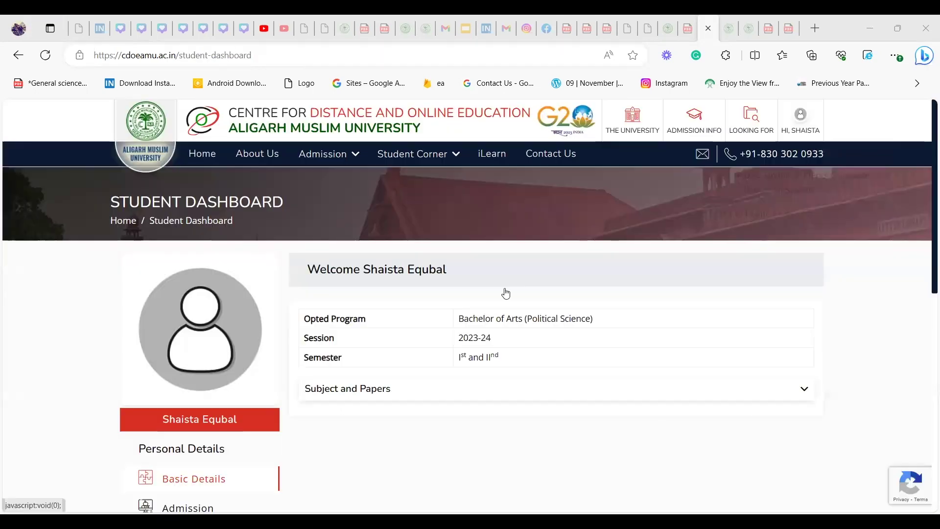
- Open the Admission section of the student dashboard and examine the admission status and program payment details
mouse_move(800, 128)
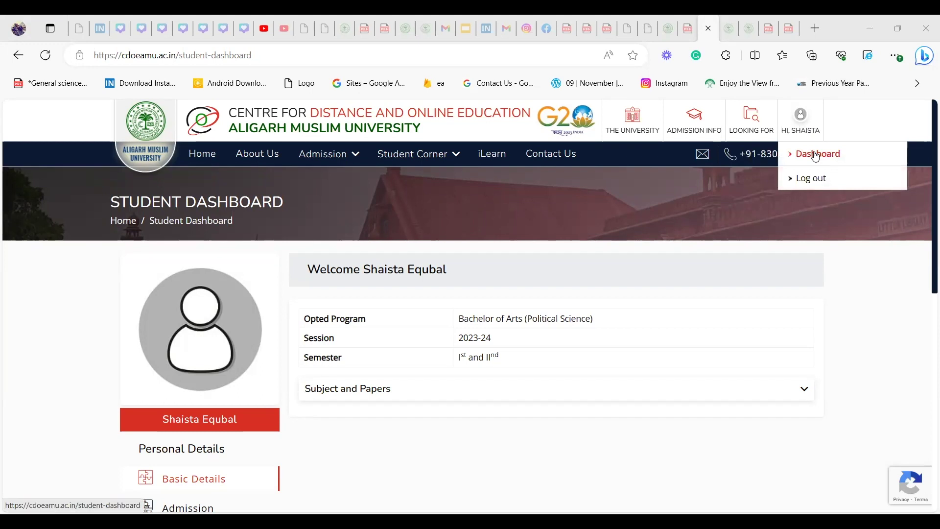
scroll(304, 399, down, 2)
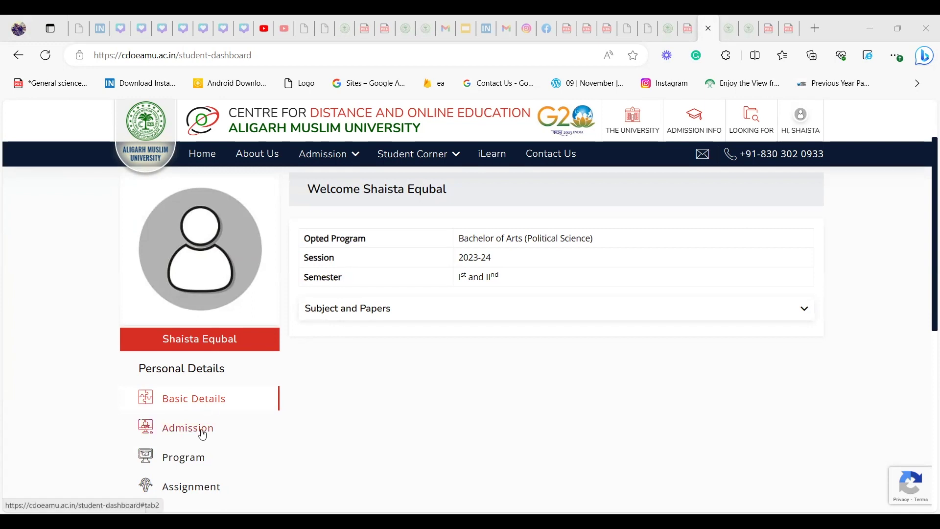
scroll(196, 437, down, 2)
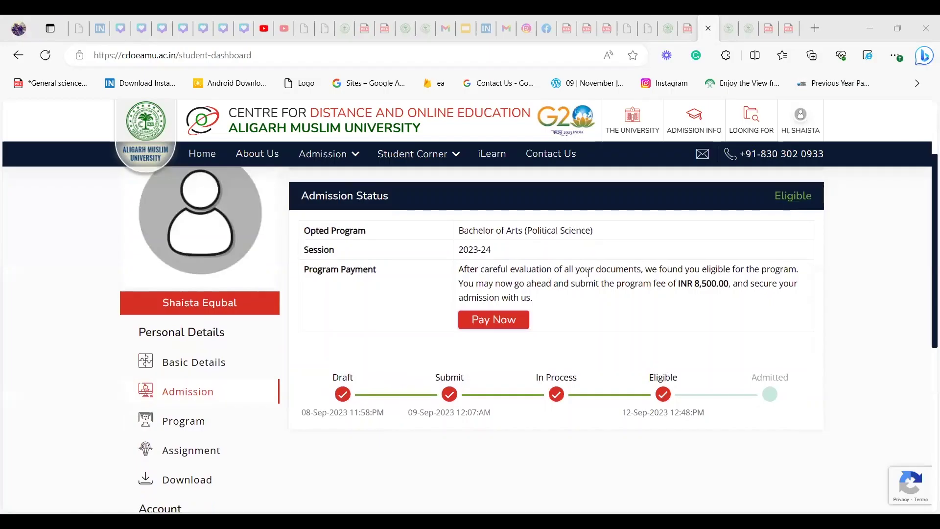
scroll(589, 274, down, 1)
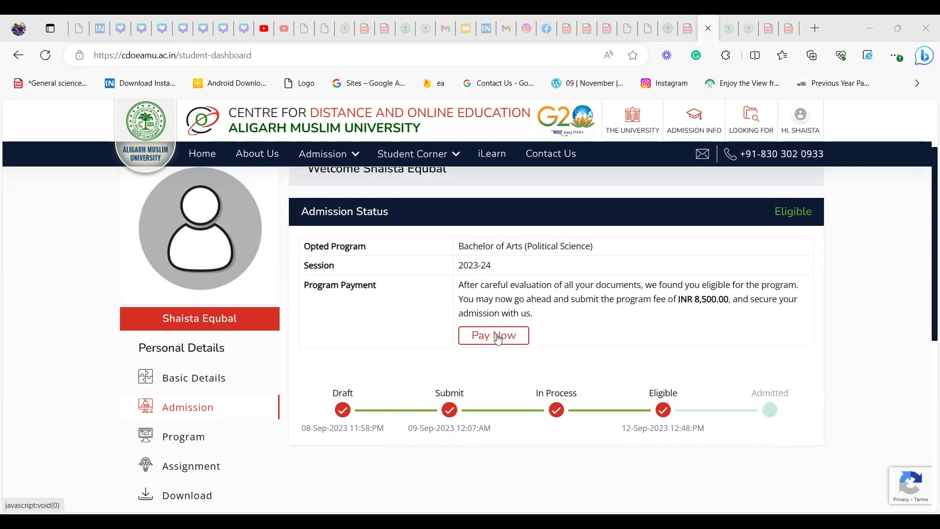
- Open the Program section of the student dashboard and view the opted program details
scroll(169, 437, down, 2)
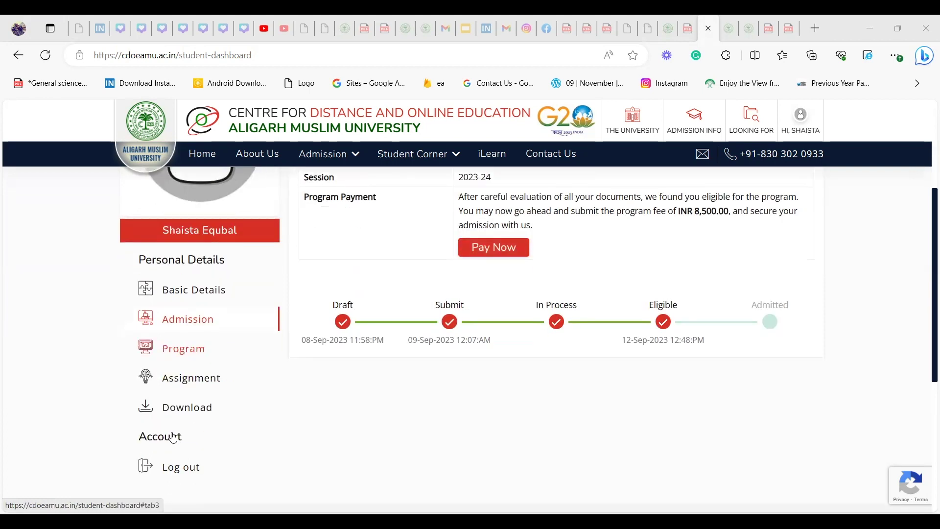
click(196, 350)
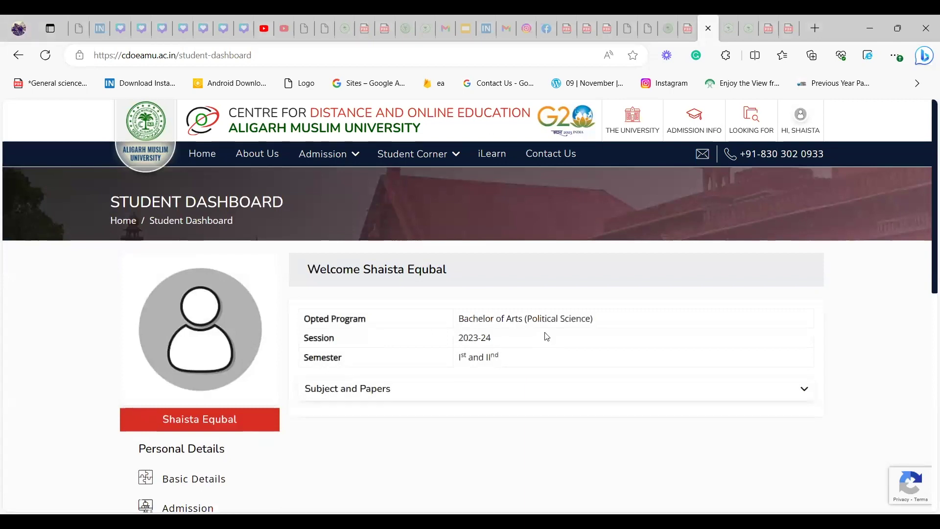
scroll(547, 337, down, 2)
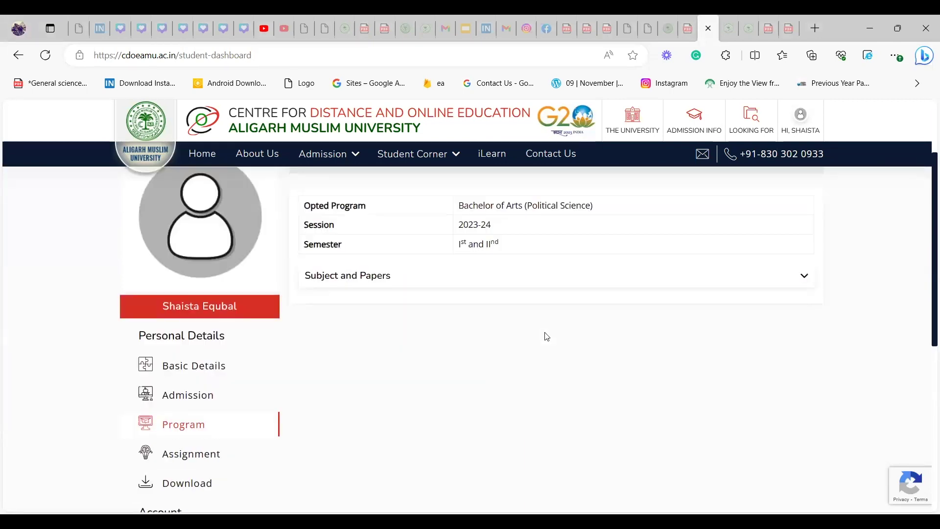
- Open the Assignment section, expand Subject and Papers, and look through the papers listed for each semester
click(185, 456)
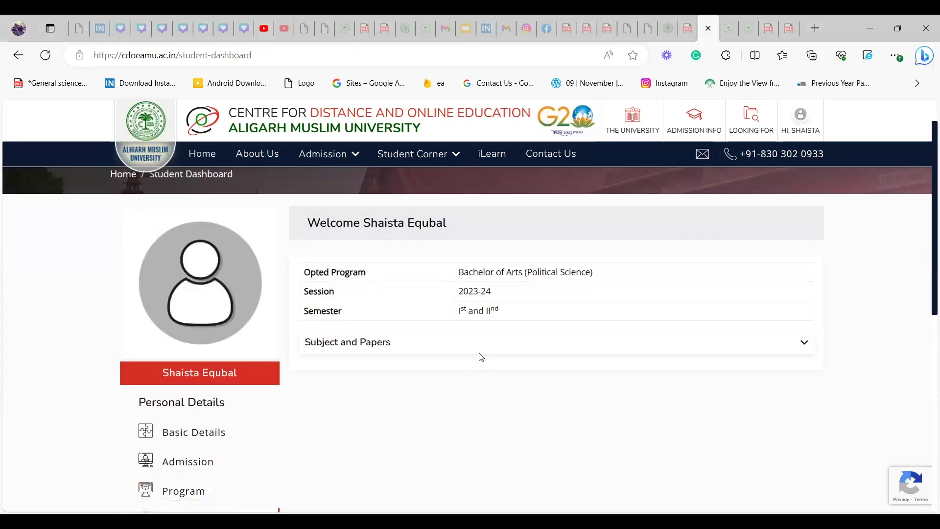
click(472, 346)
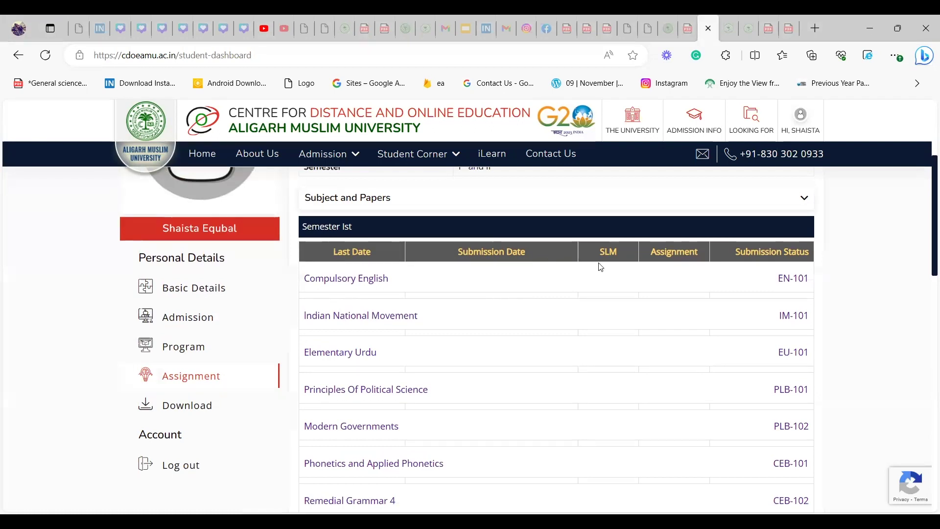
scroll(601, 357, down, 5)
scroll(601, 358, down, 8)
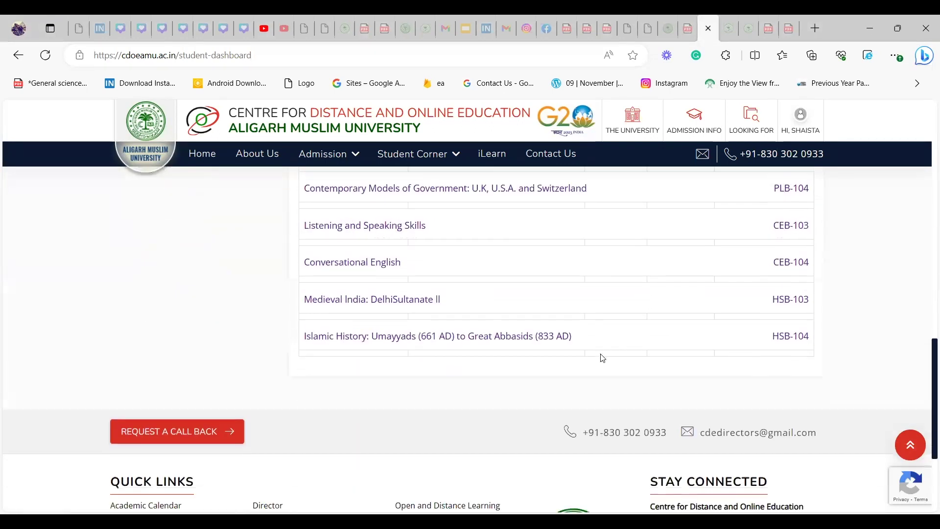
scroll(601, 358, up, 7)
scroll(602, 357, up, 10)
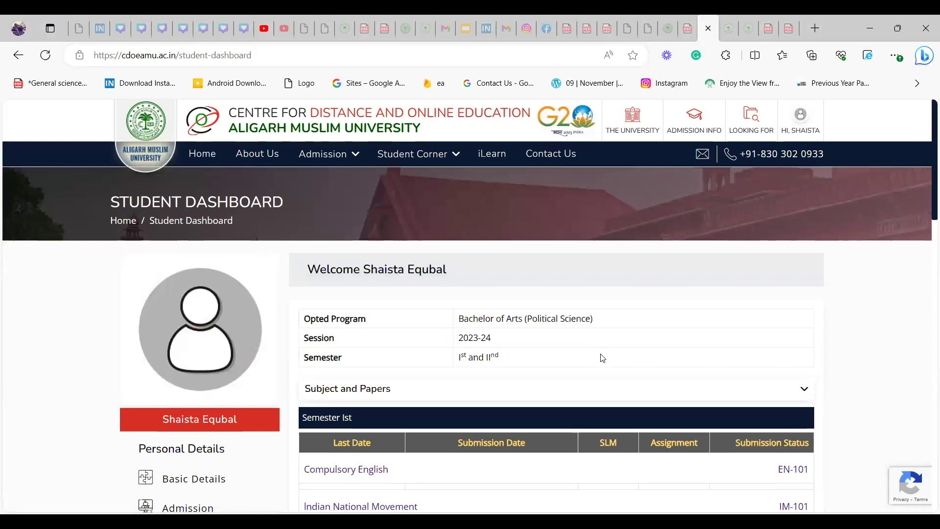
scroll(602, 358, down, 5)
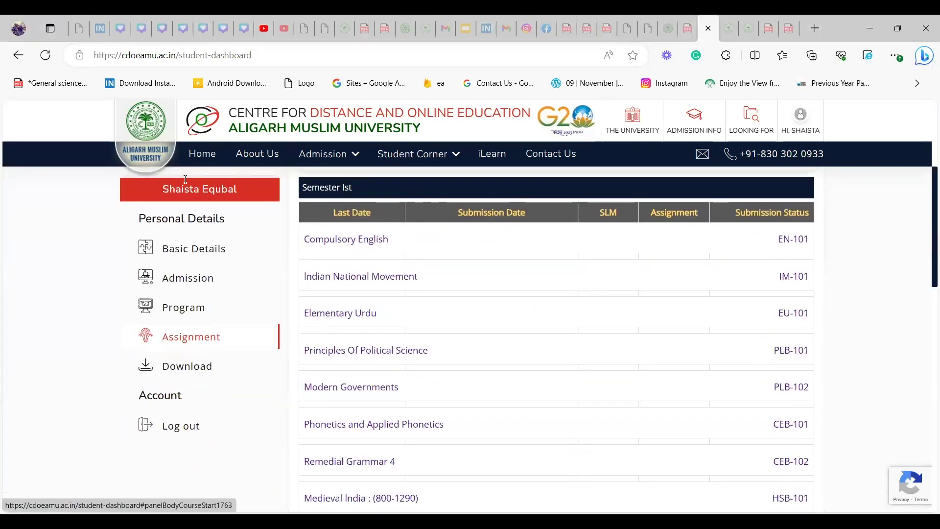
- Return to the Admission section and view the program fee payment option and the admission progress timeline
click(173, 287)
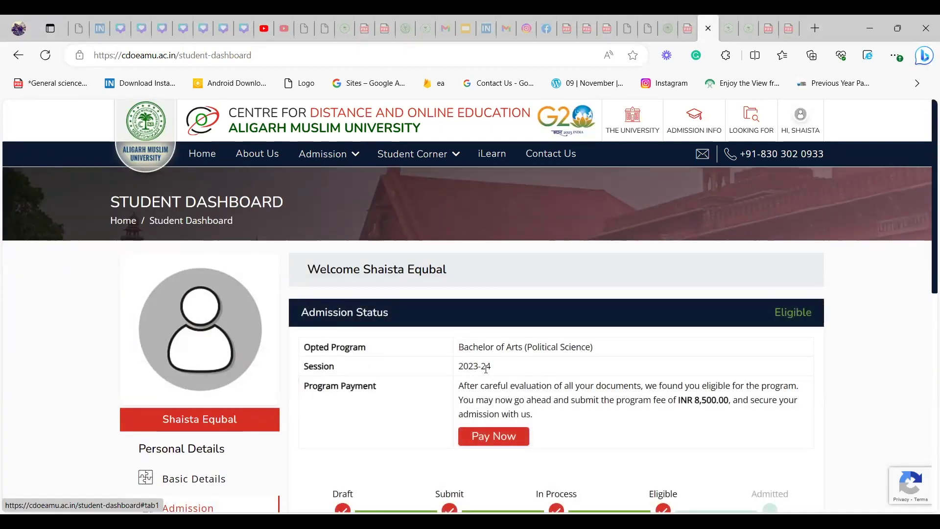
scroll(487, 373, down, 2)
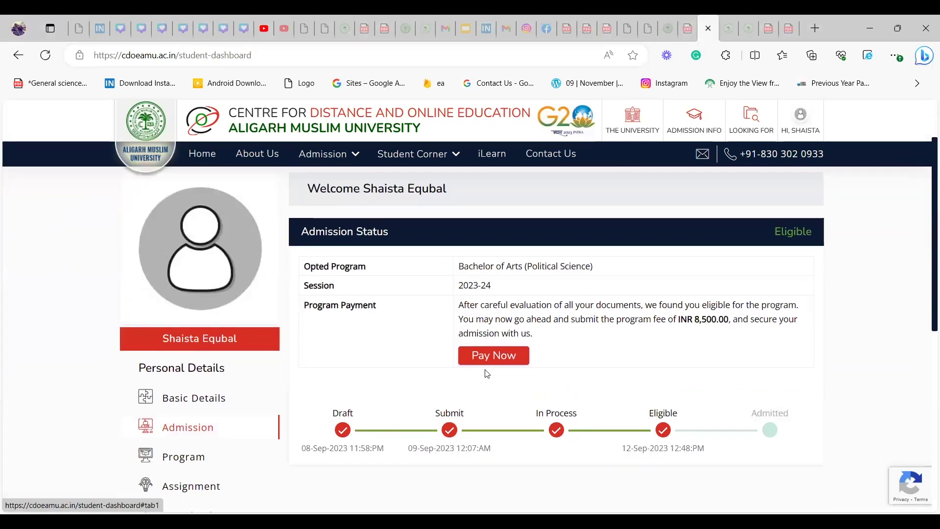